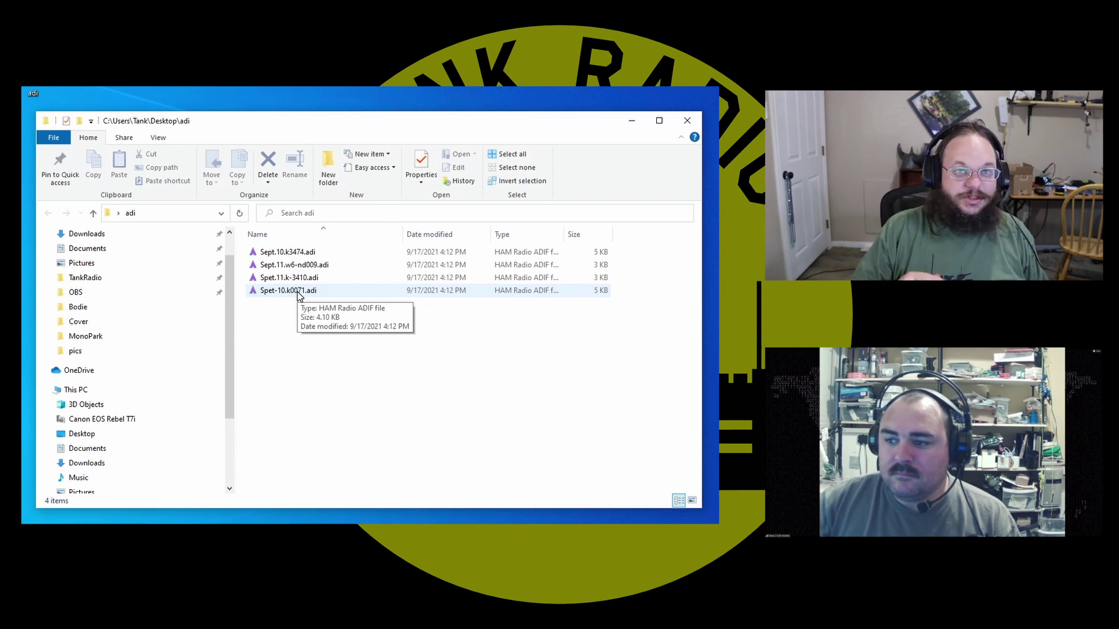
{"action": "left_click", "coordinate": [269, 252]}
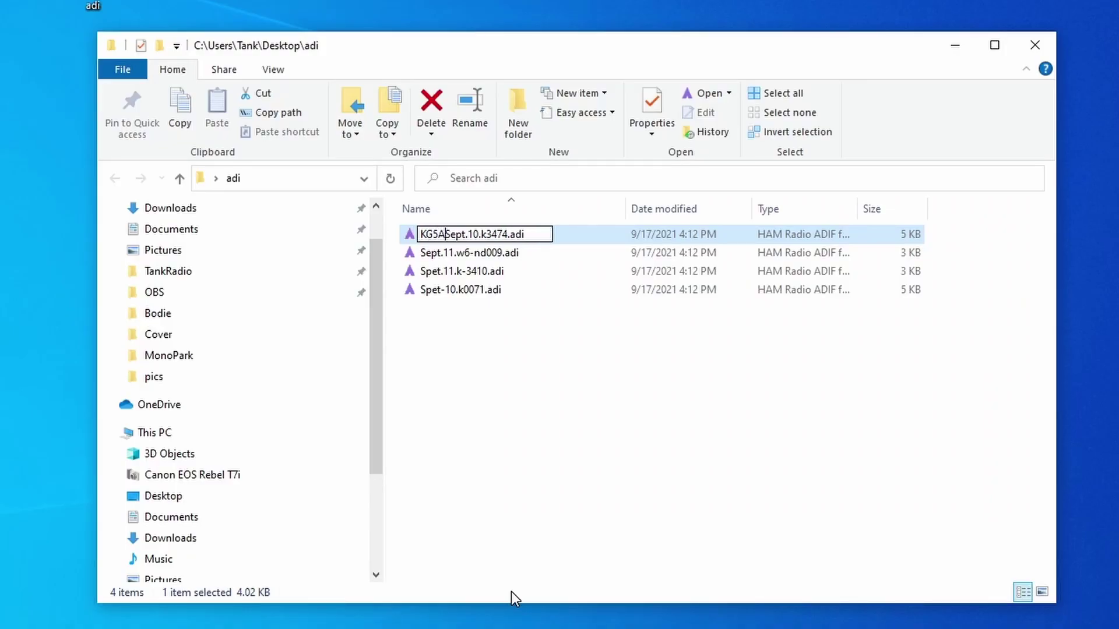
{"action": "type", "text": "HJ"}
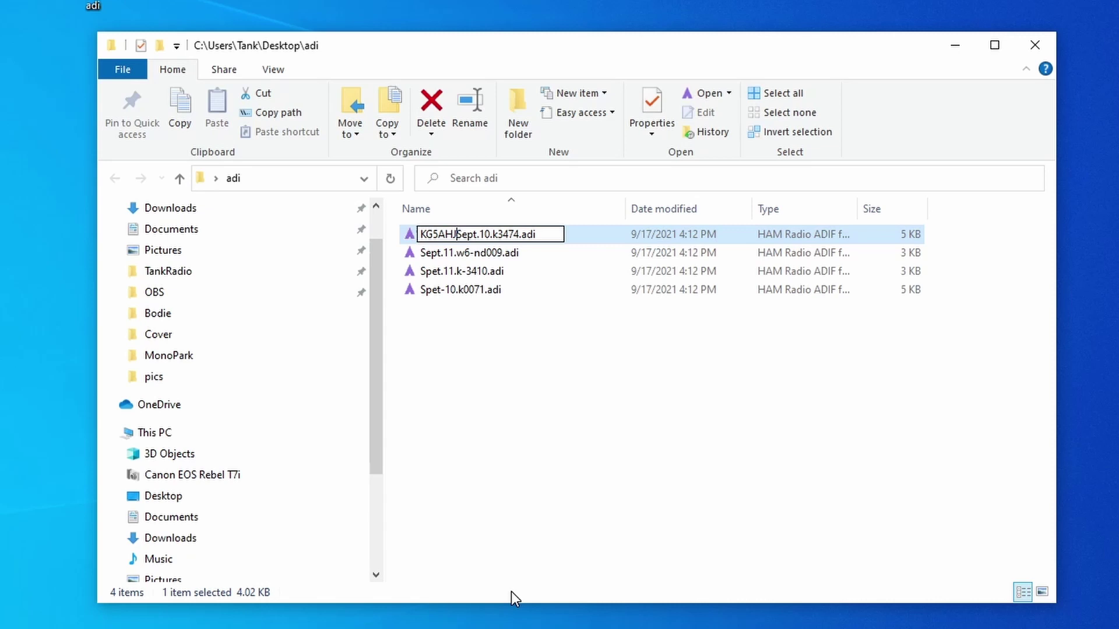
{"action": "type", "text": "@"}
{"action": "key", "text": "shift+Right"}
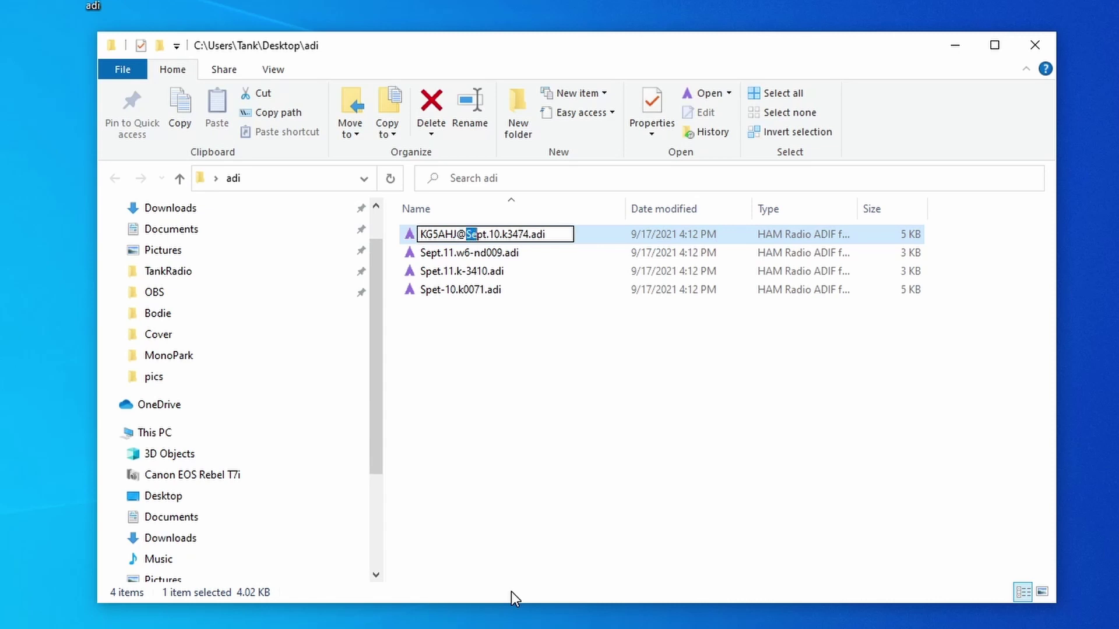
{"action": "key", "text": "shift+Right"}
{"action": "key", "text": "shift+Right"}
{"action": "key", "text": "shift+Right"}
{"action": "key", "text": "shift+Right"}
{"action": "key", "text": "BackSpace"}
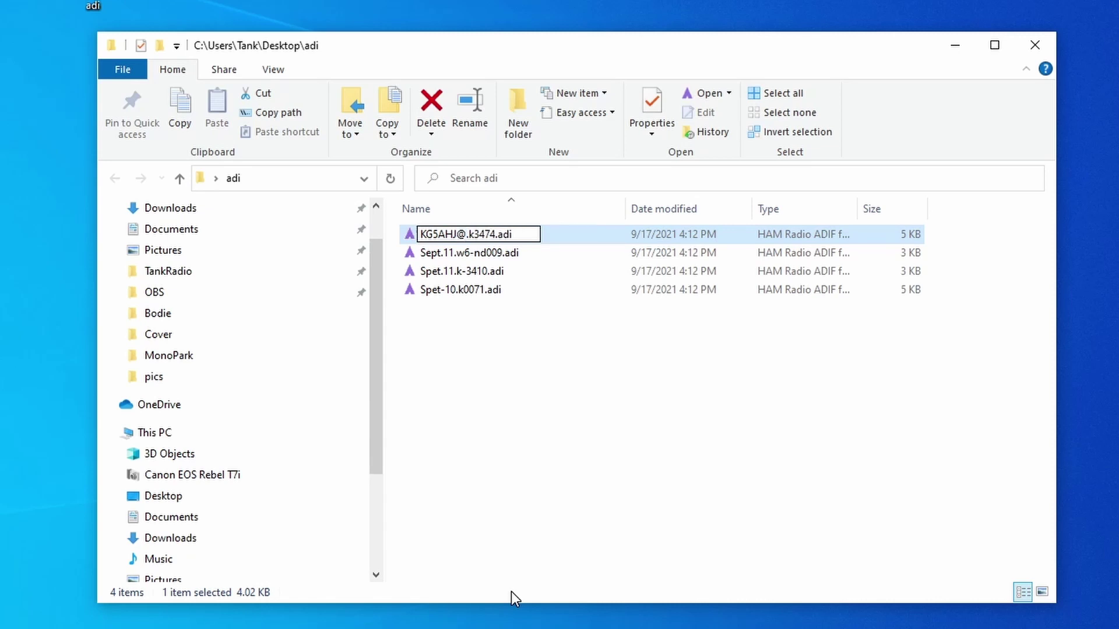
{"action": "key", "text": "Delete"}
{"action": "type", "text": "-3474-2021"}
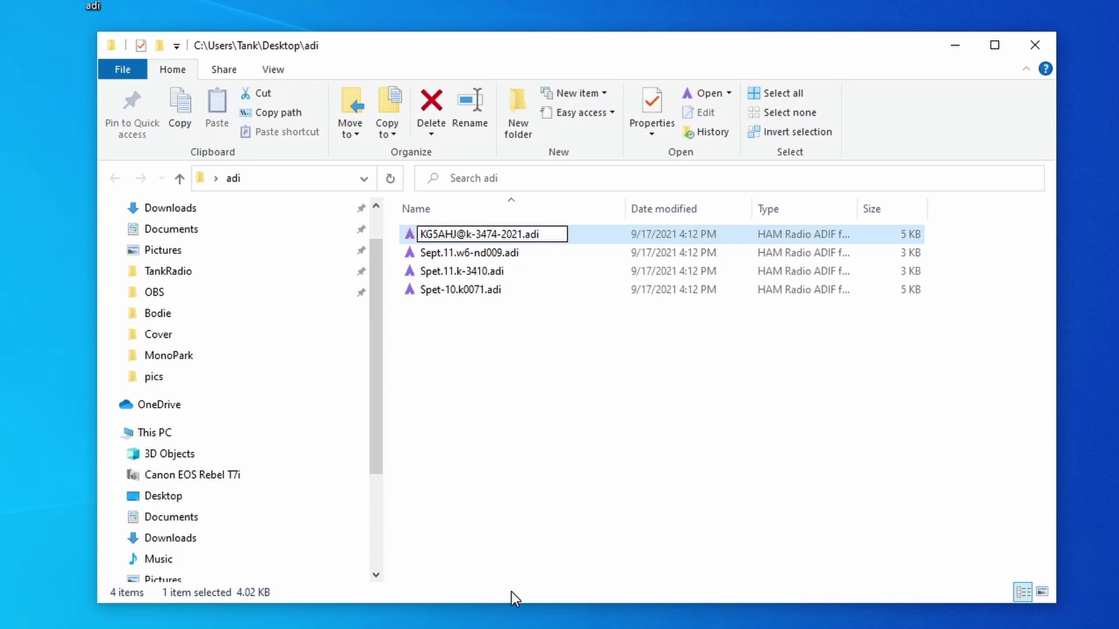
{"action": "type", "text": "0910"}
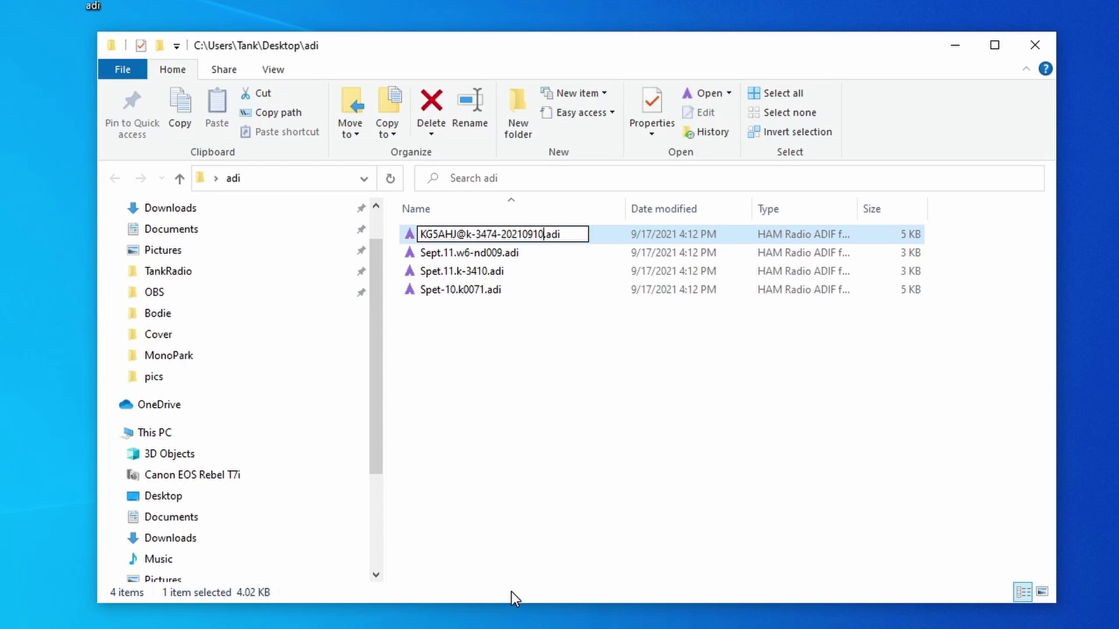
{"action": "type", "text": "Sept.10"}
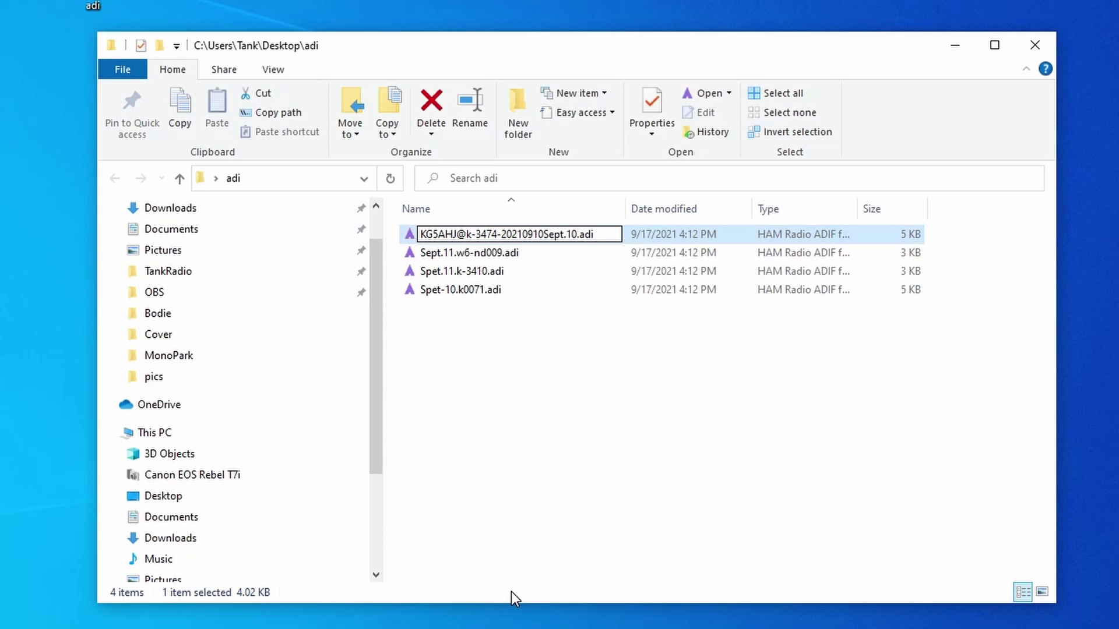
{"action": "key", "text": "BackSpace"}
{"action": "key", "text": "BackSpace"}
{"action": "key", "text": "BackSpace"}
{"action": "key", "text": "BackSpace"}
{"action": "key", "text": "BackSpace"}
{"action": "key", "text": "BackSpace"}
{"action": "key", "text": "BackSpace"}
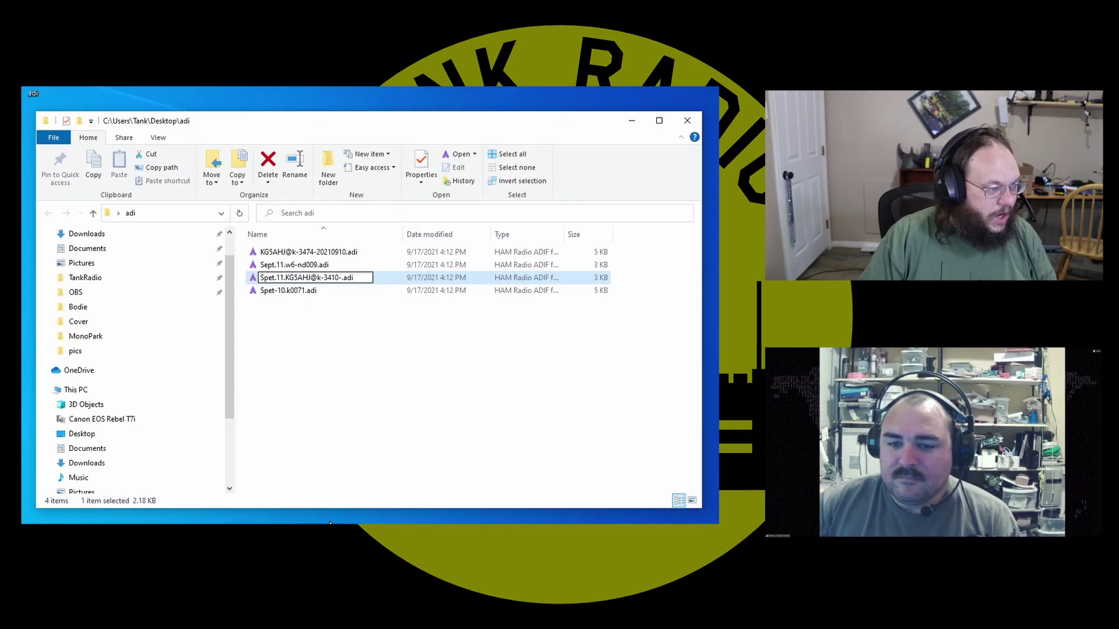
{"action": "type", "text": "0"}
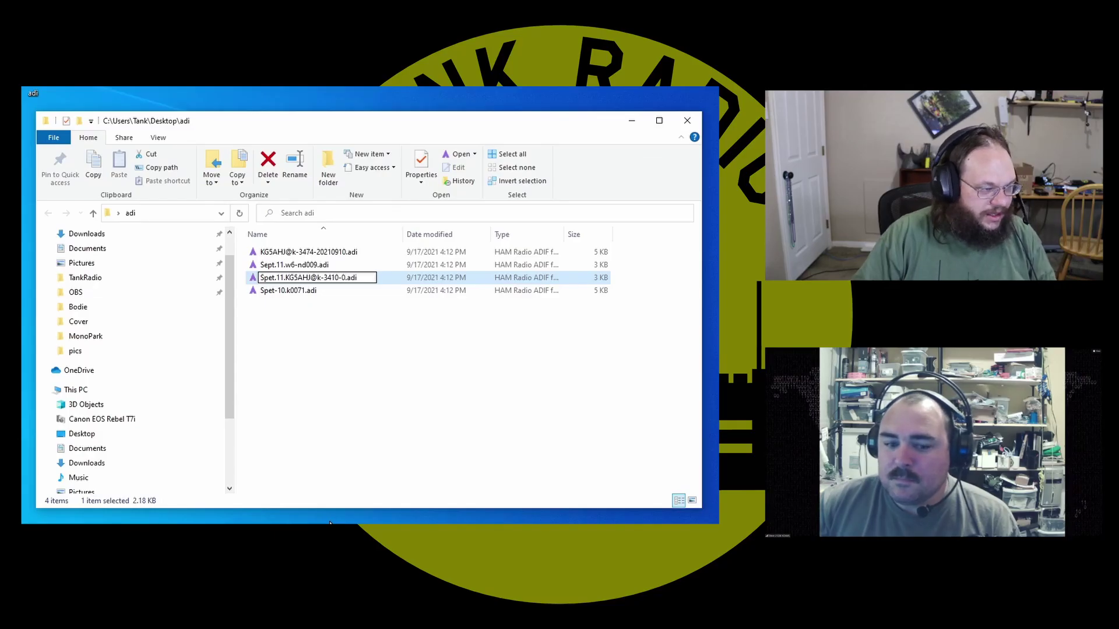
{"action": "key", "text": "BackSpace"}
{"action": "type", "text": "202109"}
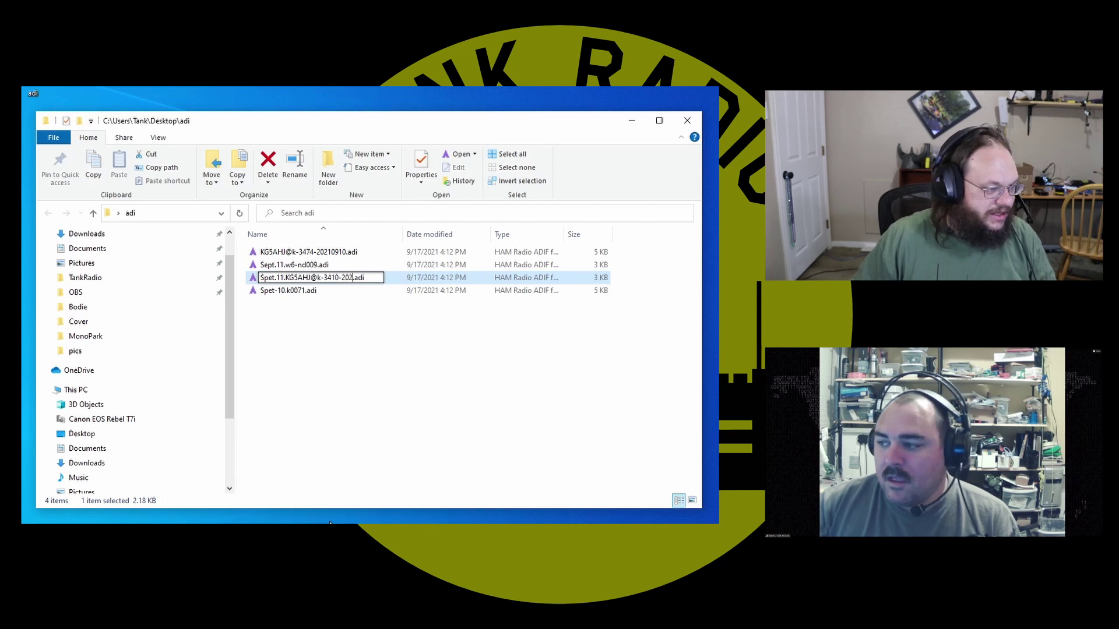
{"action": "type", "text": "11"}
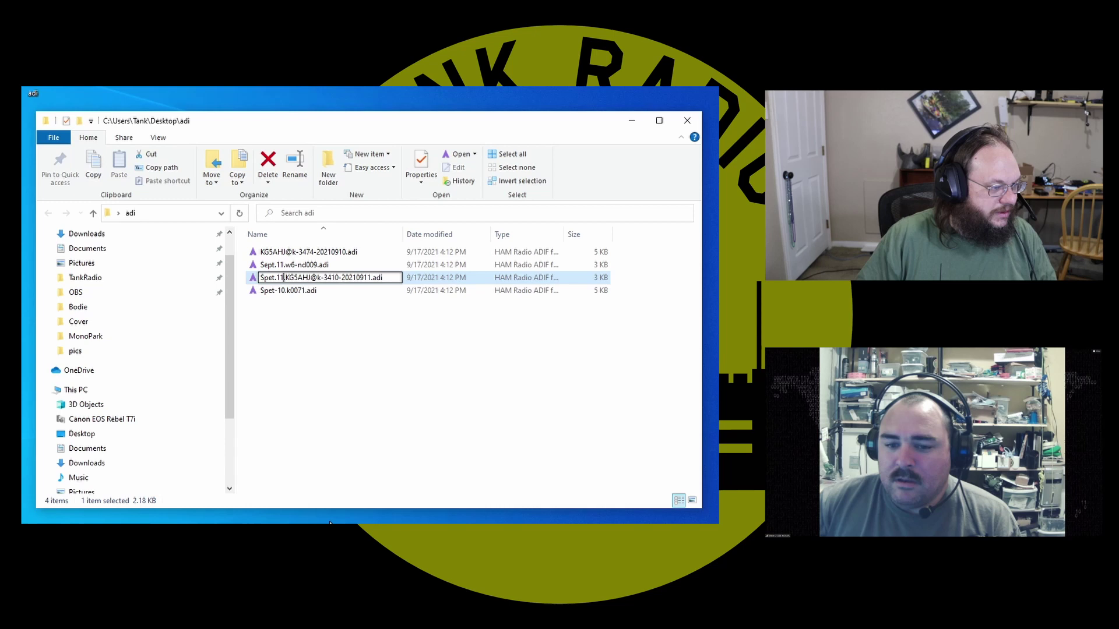
{"action": "key", "text": "shift+Home"}
{"action": "key", "text": "BackSpace"}
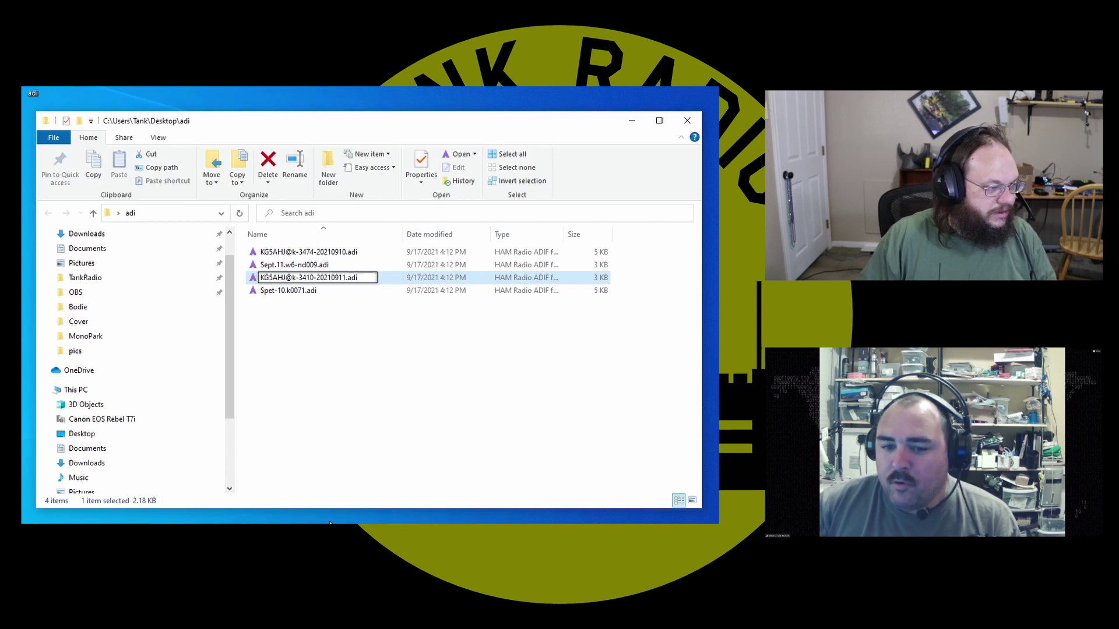
{"action": "key", "text": "Return"}
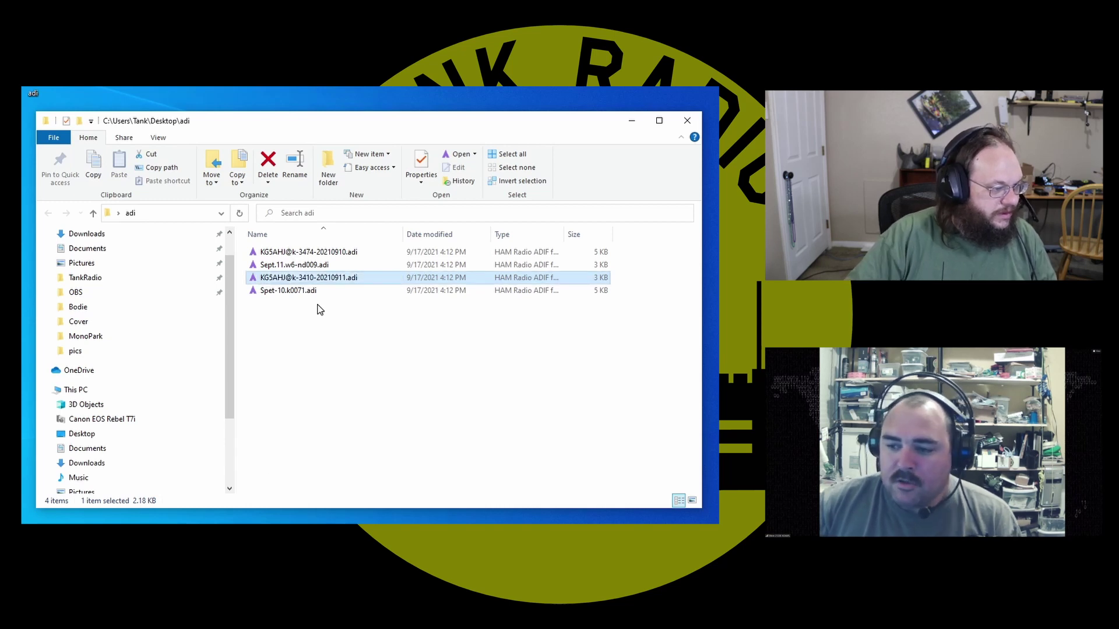
- Add the prefix KG5AHJ@ to the name of the file Spet-10.k0071.adi
{"action": "right_click", "coordinate": [274, 292]}
{"action": "left_click", "coordinate": [309, 533]}
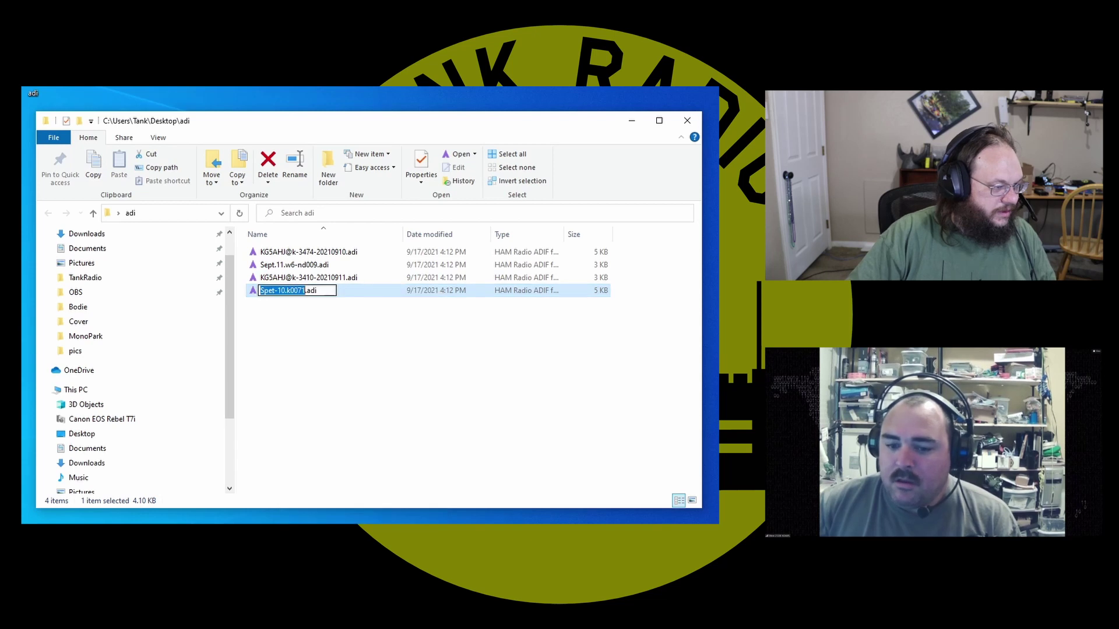
{"action": "key", "text": "Home"}
{"action": "type", "text": "Kg"}
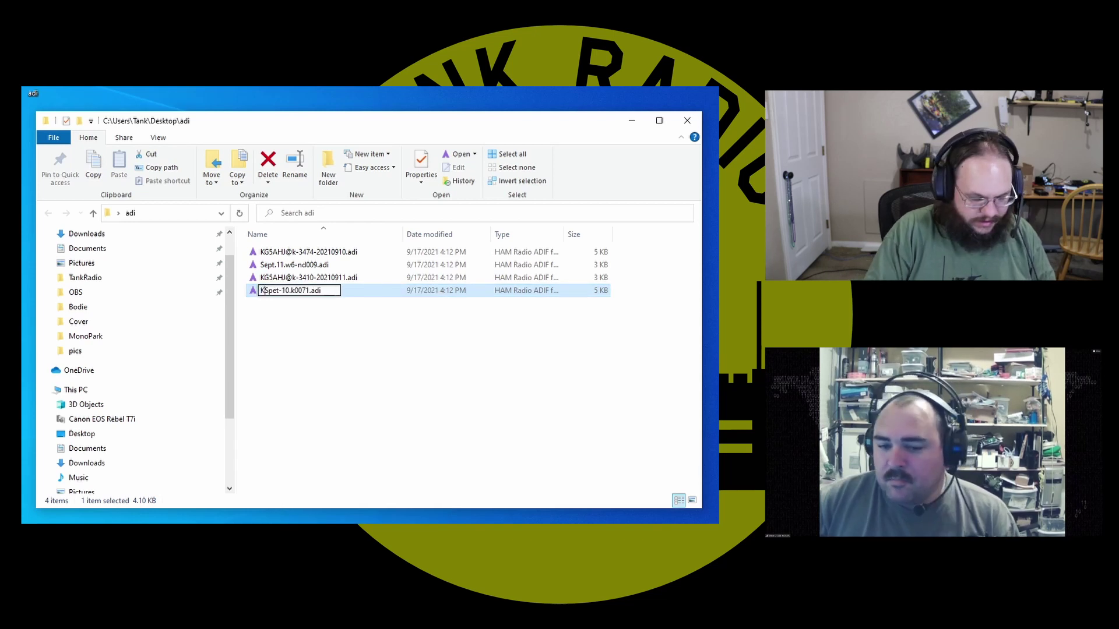
{"action": "key", "text": "BackSpace"}
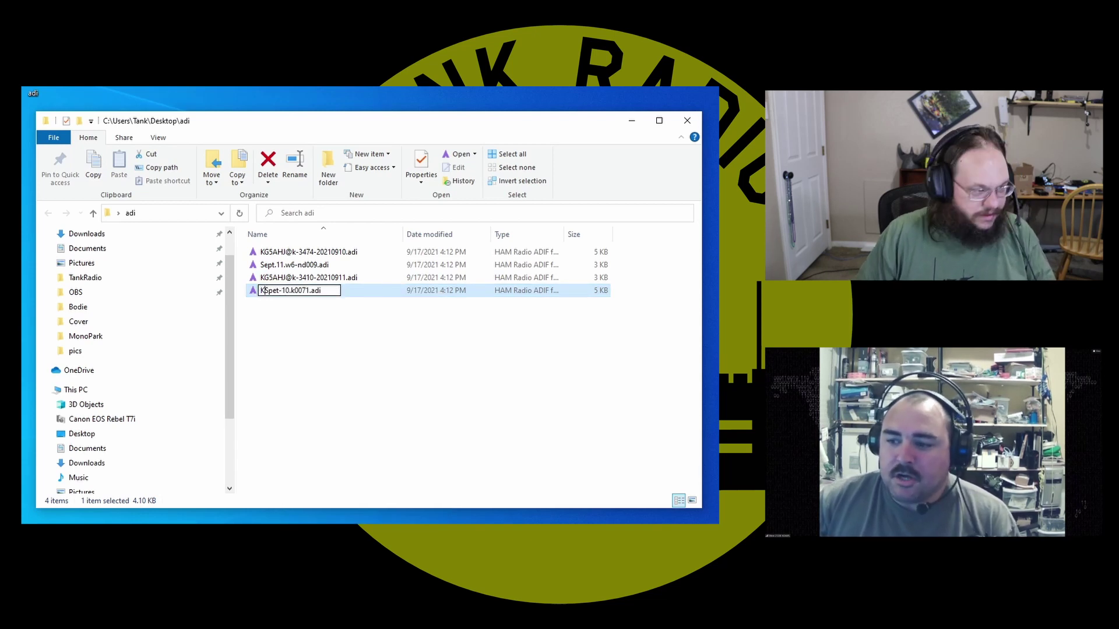
{"action": "type", "text": "G5AHJ"}
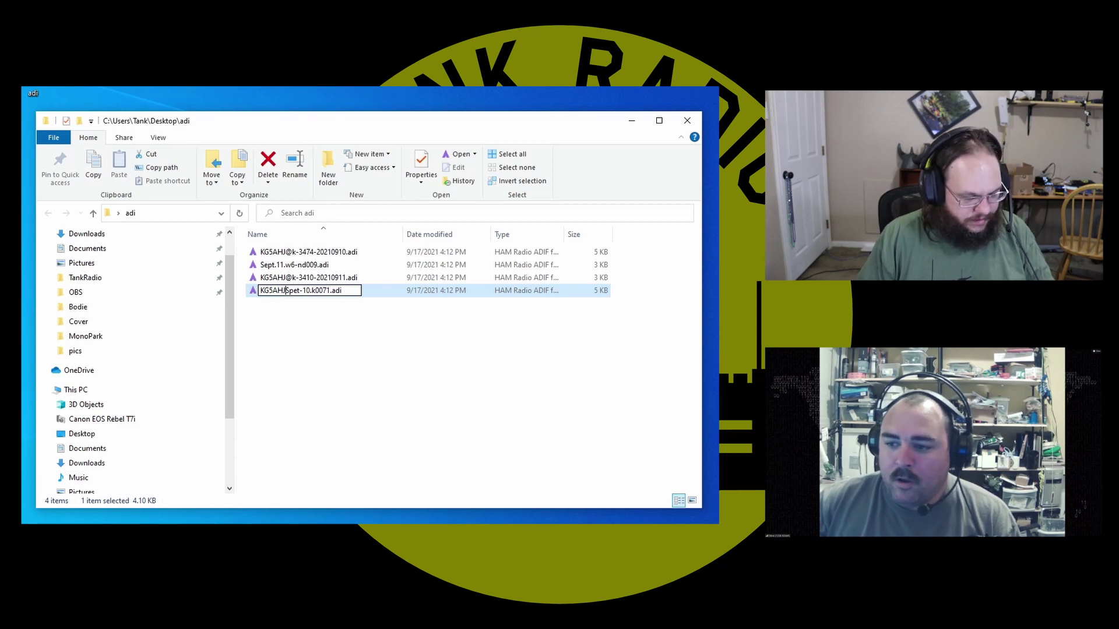
{"action": "type", "text": "@"}
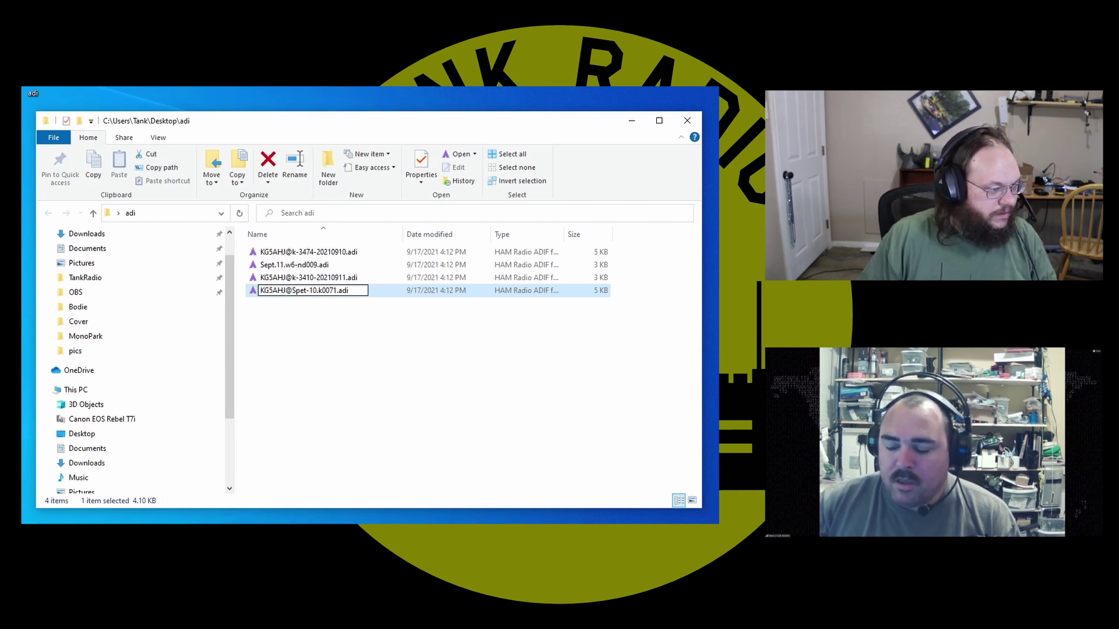
{"action": "key", "text": "Delete"}
{"action": "key", "text": "Delete"}
{"action": "key", "text": "Delete"}
{"action": "key", "text": "Delete"}
{"action": "key", "text": "Delete"}
{"action": "key", "text": "Delete"}
{"action": "key", "text": "Delete"}
{"action": "key", "text": "Delete"}
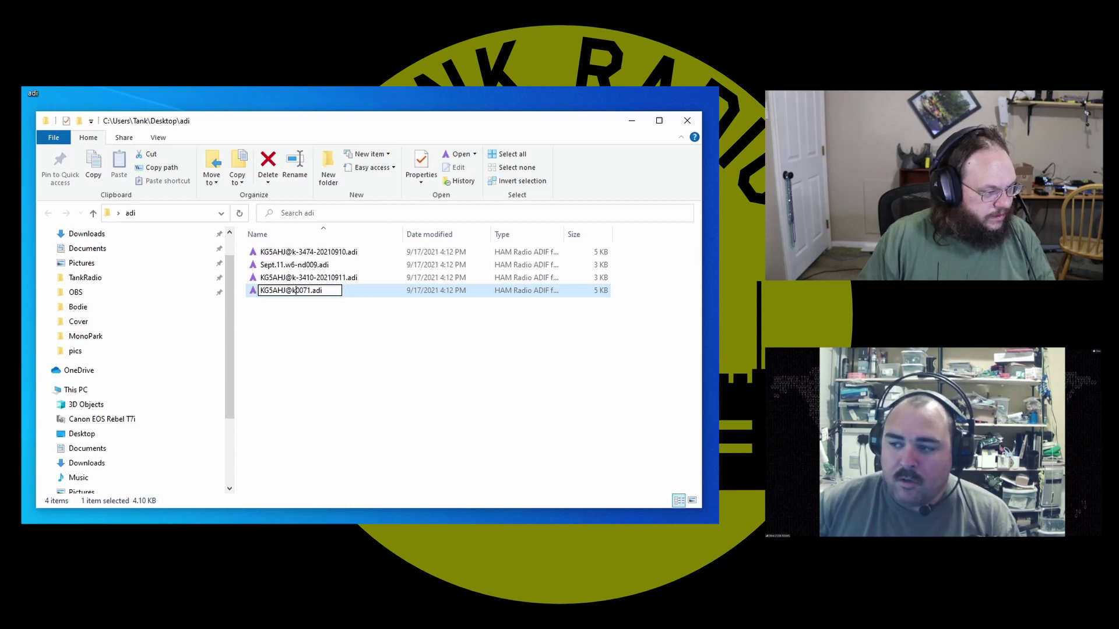
{"action": "type", "text": "-0071"}
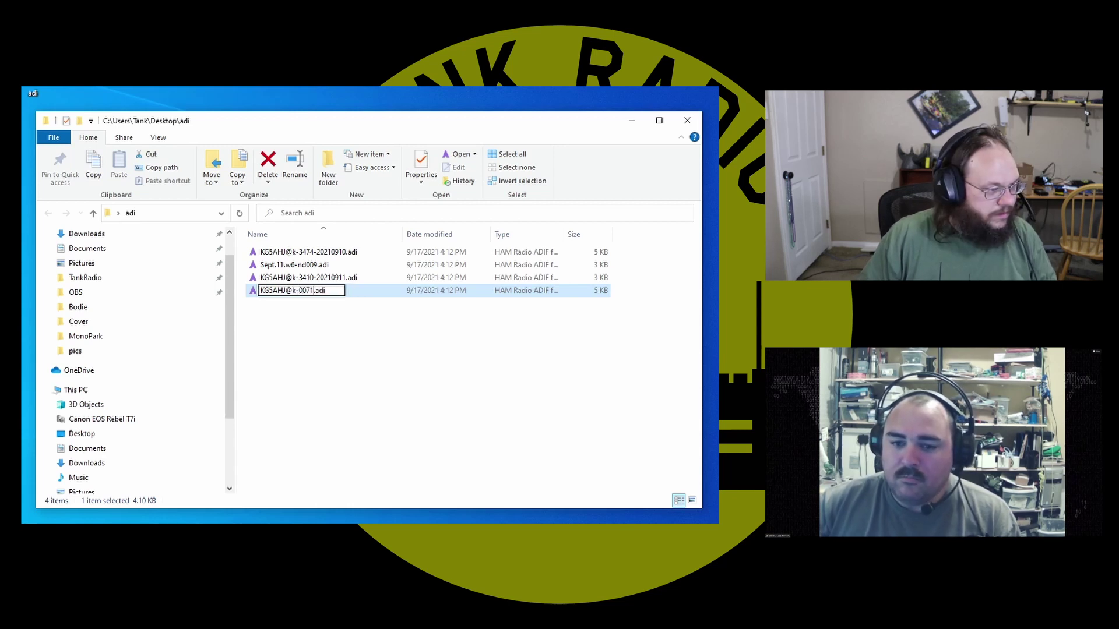
{"action": "type", "text": "-2021"}
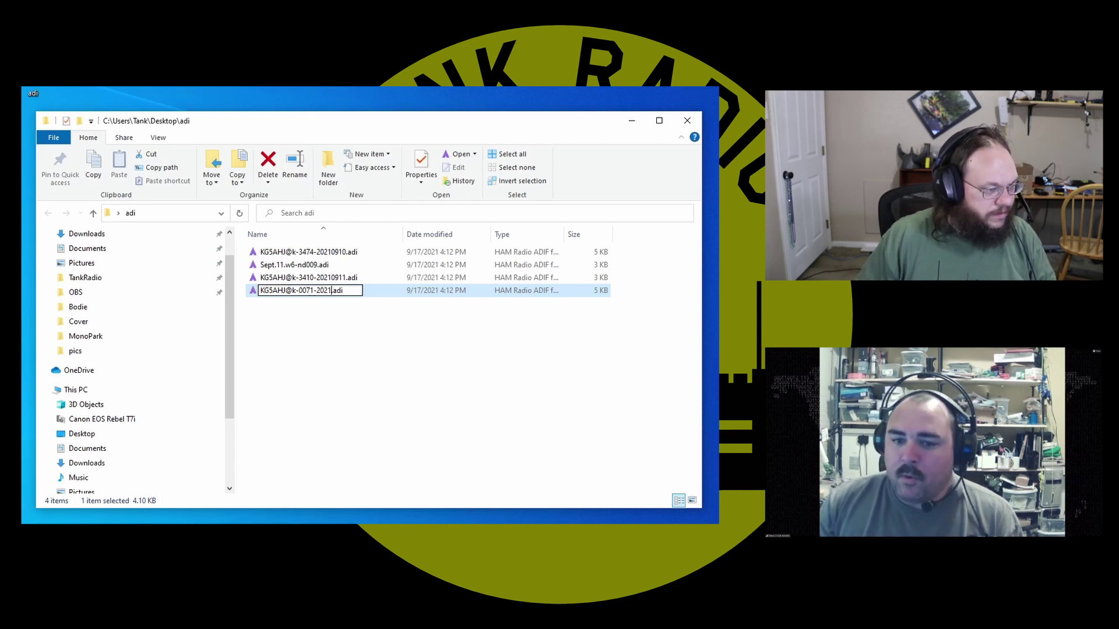
{"action": "type", "text": "0910"}
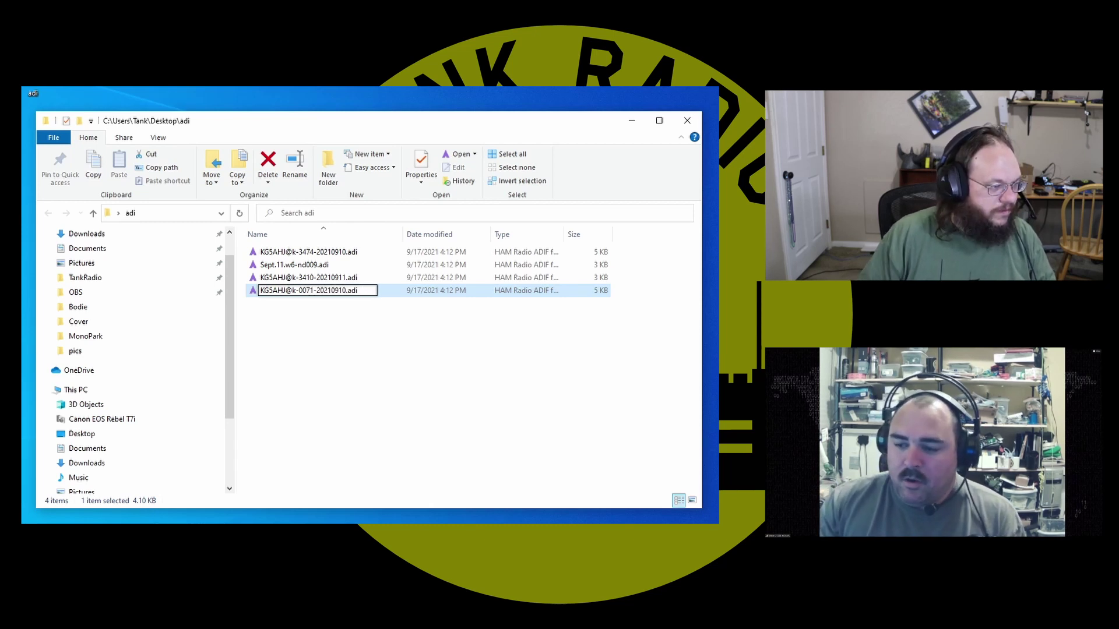
{"action": "key", "text": "Return"}
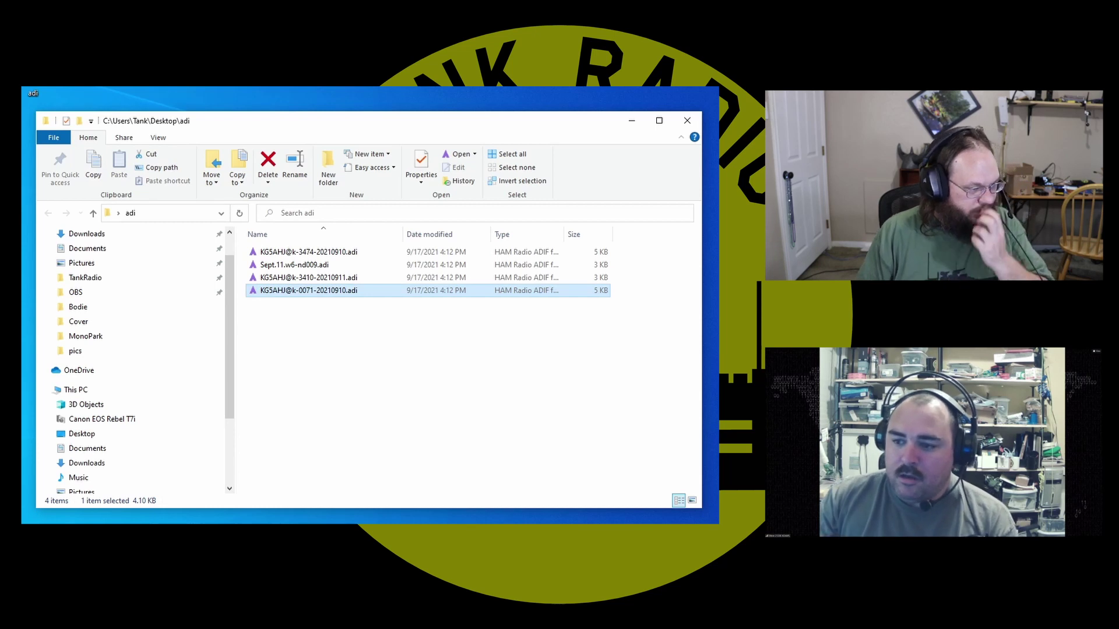
- Duplicate the file Sept.11.w6-nd009.adi in the same folder
{"action": "left_click", "coordinate": [295, 264]}
{"action": "key", "text": "ctrl+c"}
{"action": "key", "text": "ctrl+v"}
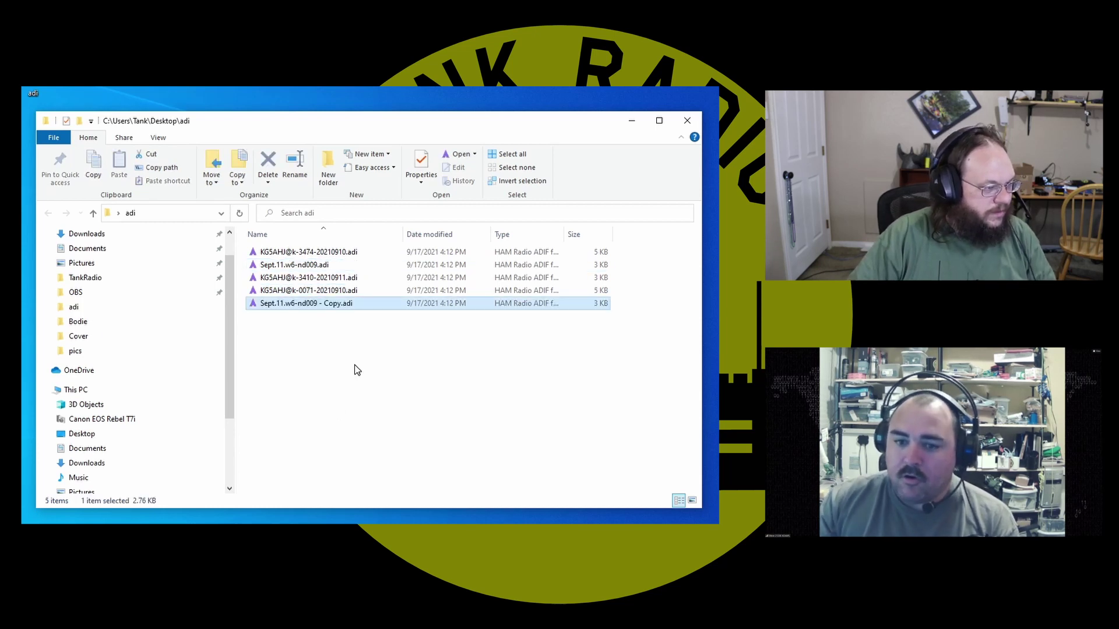
{"action": "left_click", "coordinate": [302, 304]}
{"action": "key", "text": "Home"}
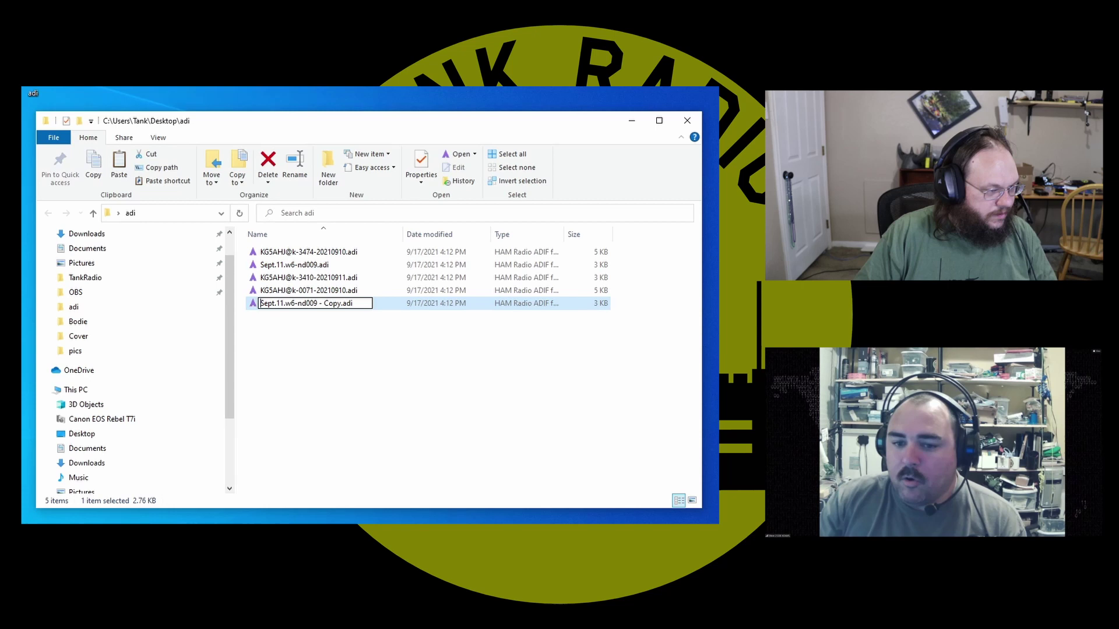
{"action": "type", "text": "kg5"}
{"action": "key", "text": "BackSpace"}
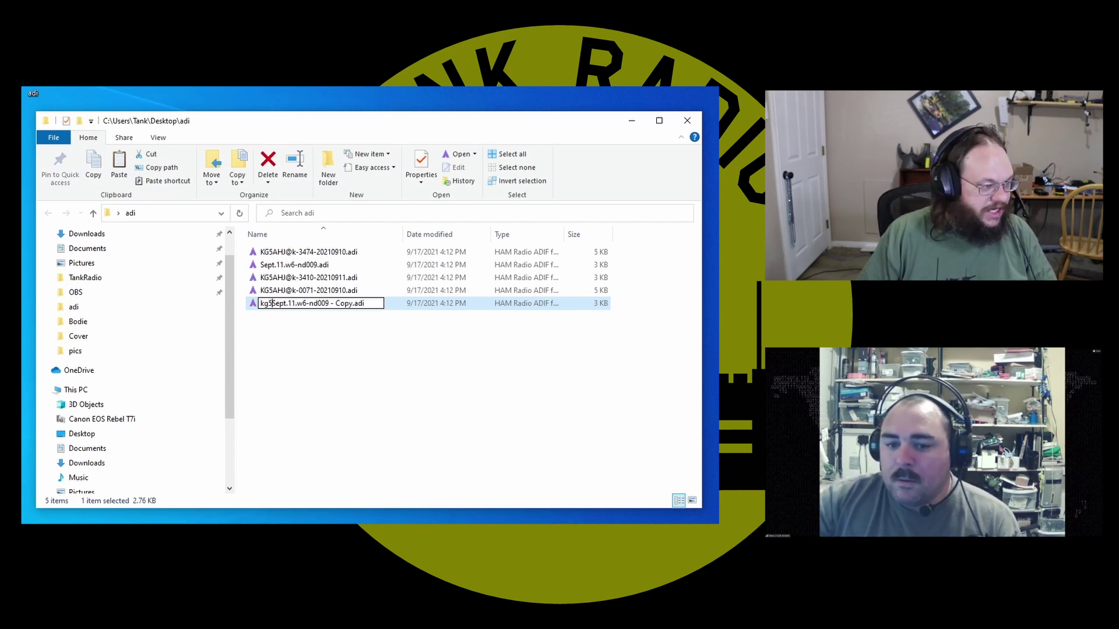
{"action": "key", "text": "BackSpace"}
{"action": "key", "text": "BackSpace"}
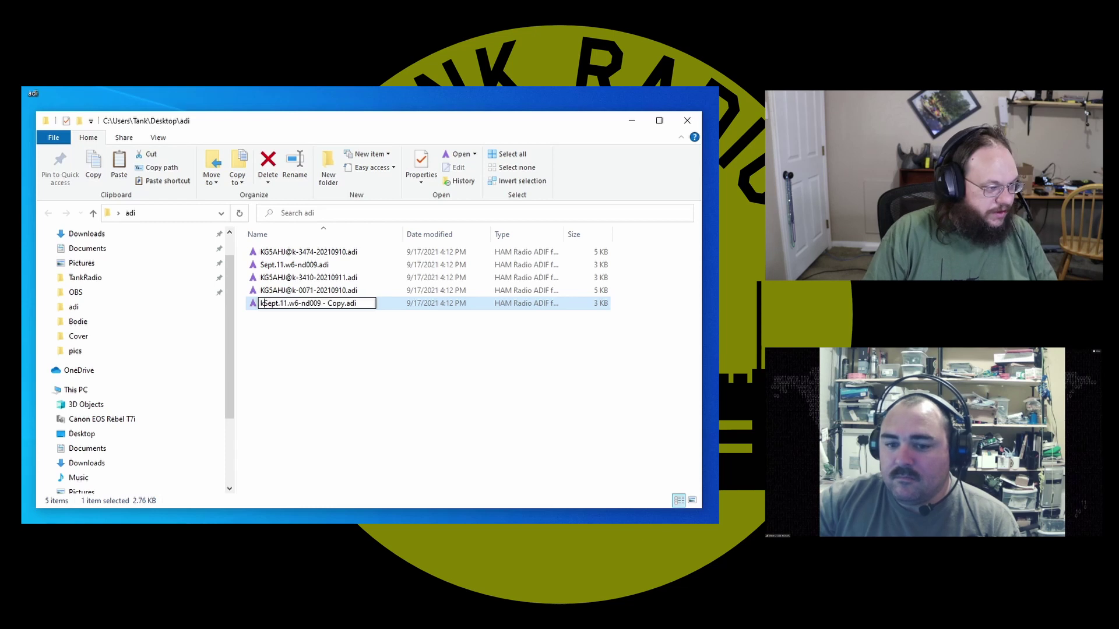
{"action": "type", "text": "KG5AHJ@K-0000-20210911"}
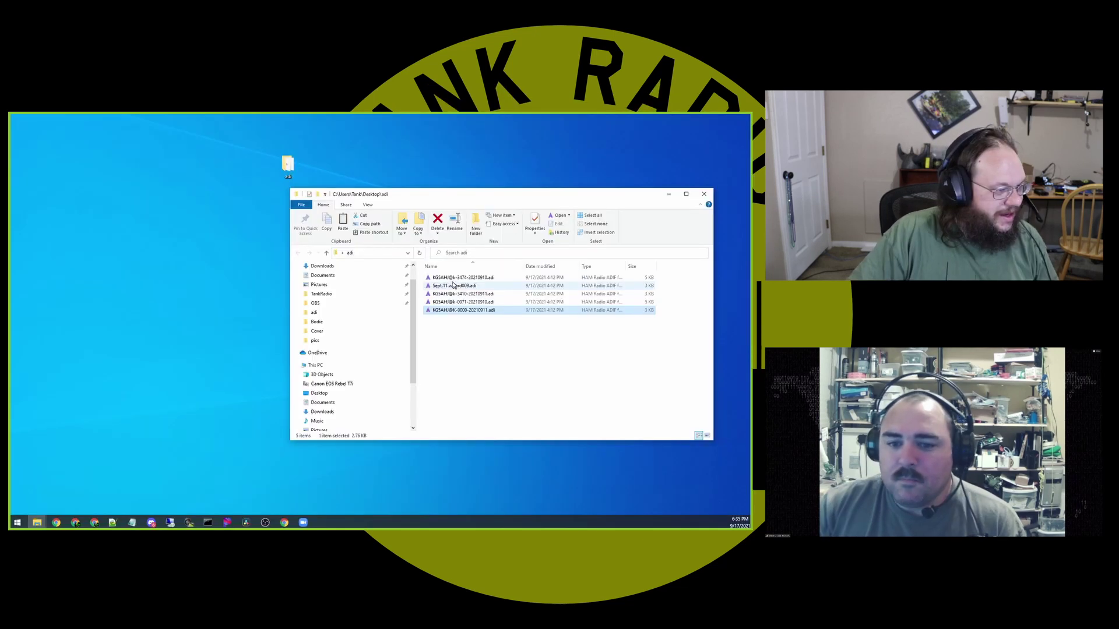
{"action": "left_click", "coordinate": [280, 252]}
{"action": "double_click", "coordinate": [441, 278]}
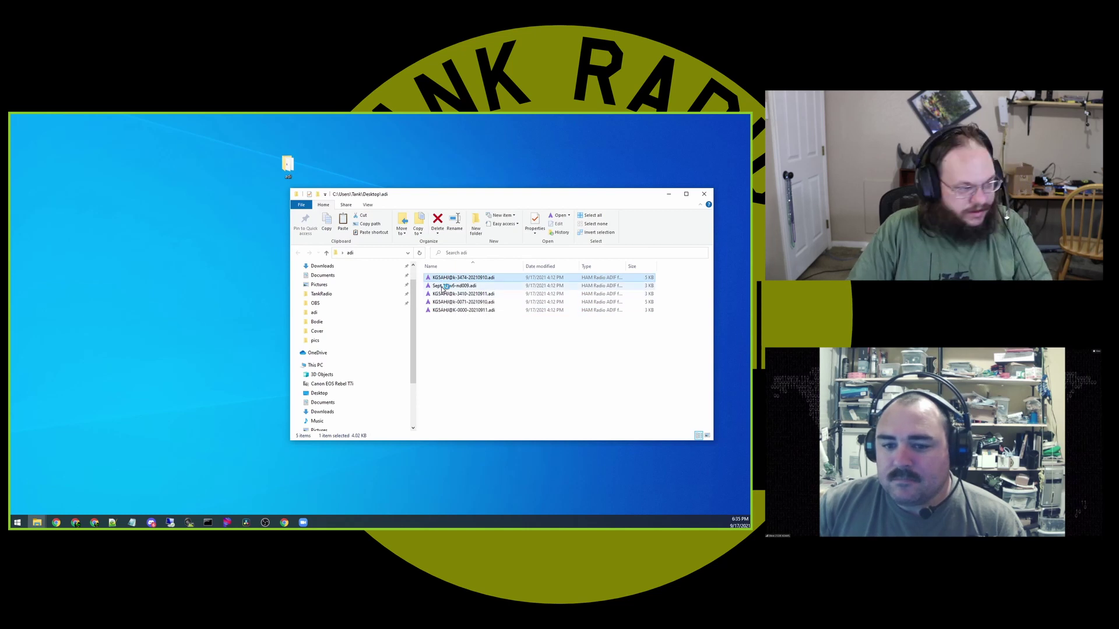
{"action": "left_click_drag", "start_coordinate": [330, 182], "coordinate": [371, 151]}
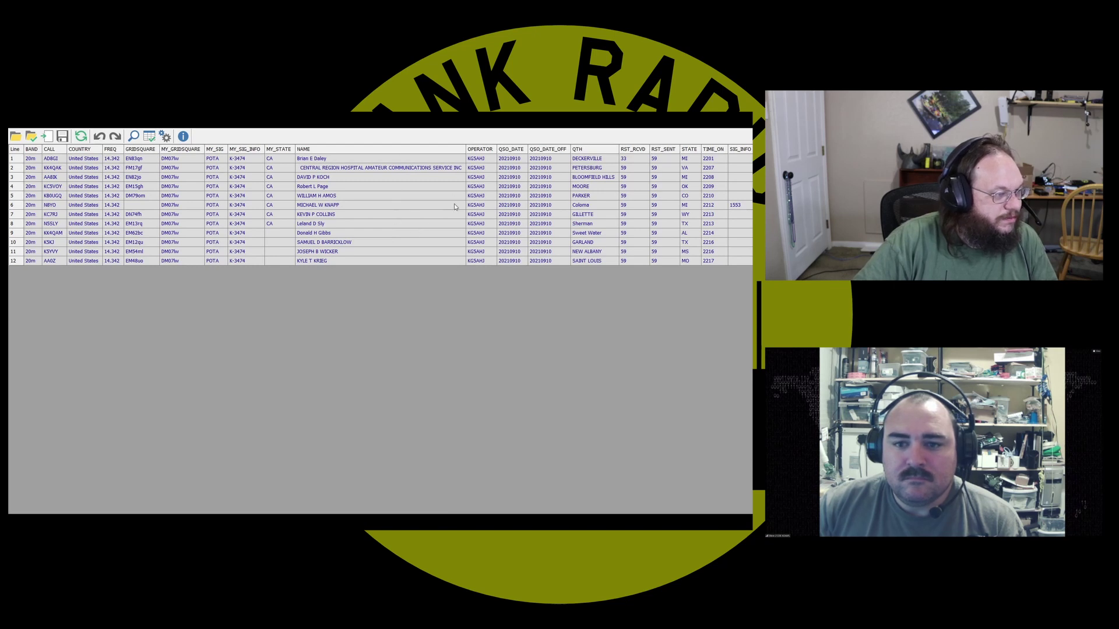
- Set the SIG_INFO value of the contact on line 6 to K-1553
{"action": "left_click", "coordinate": [740, 205]}
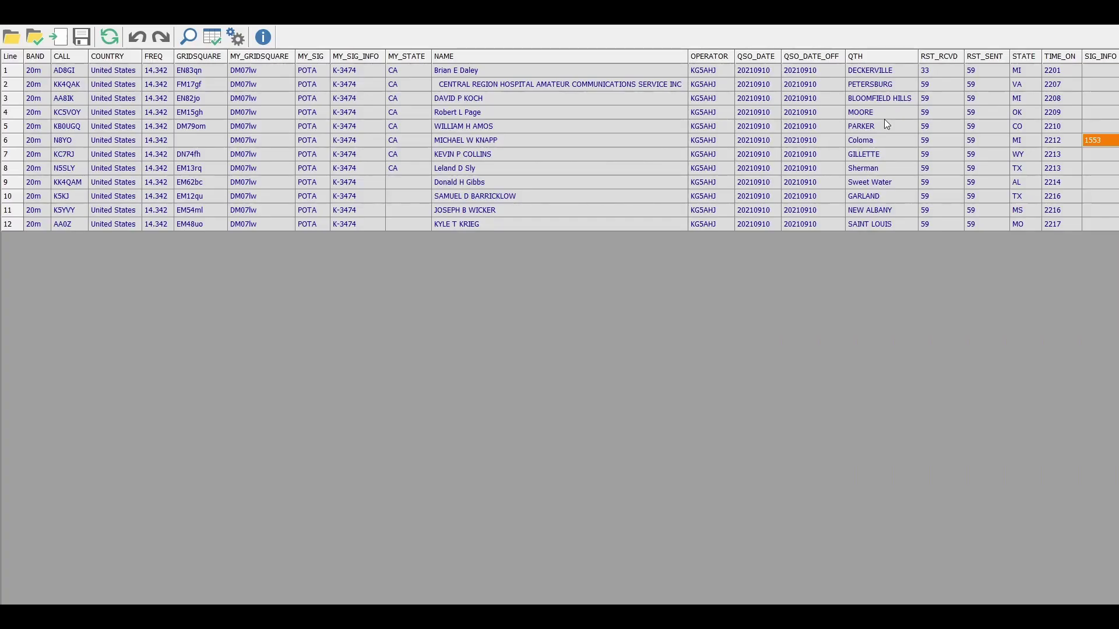
{"action": "key", "text": "F2"}
{"action": "type", "text": "K-"}
{"action": "key", "text": "Return"}
{"action": "key", "text": "Down"}
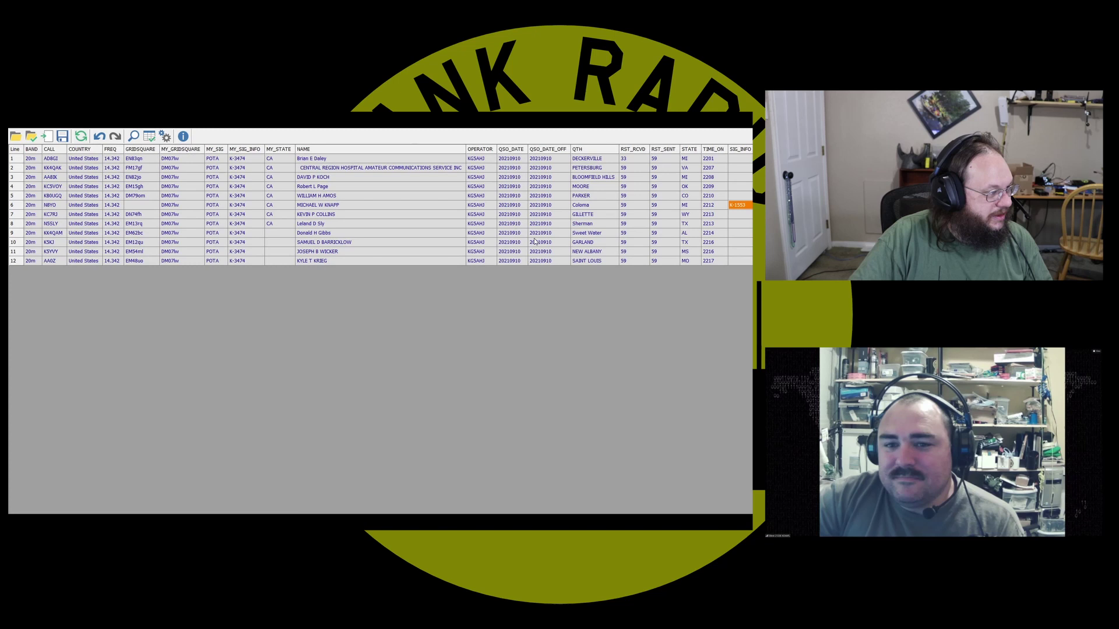
{"action": "key", "text": "Down"}
{"action": "key", "text": "Down"}
{"action": "key", "text": "Down"}
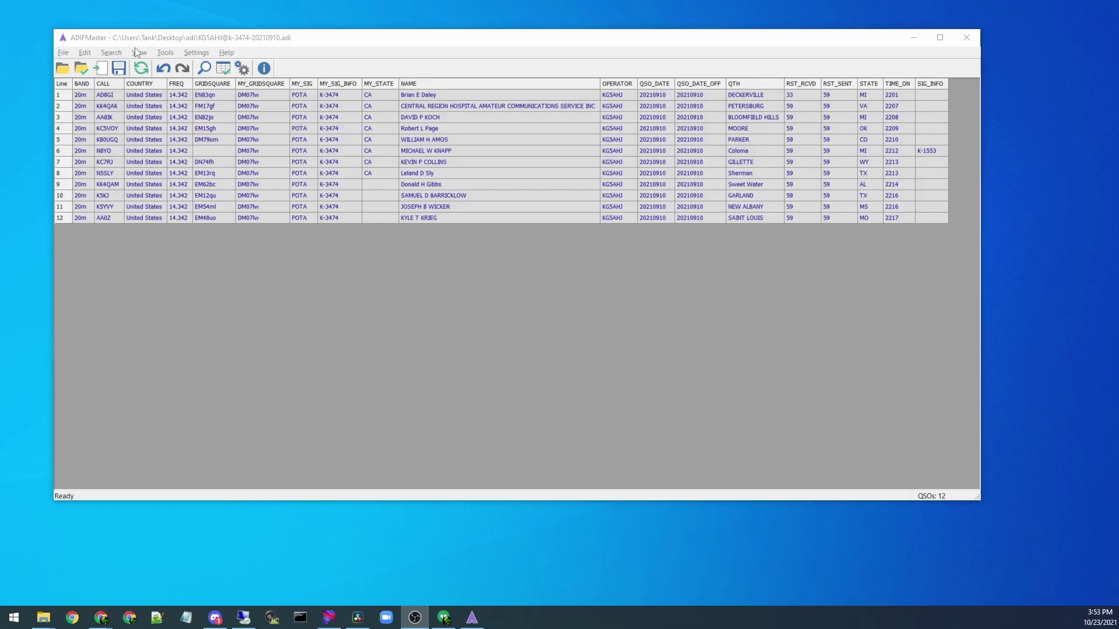
- Start a manual QSO entry with the placeholder callsign ASDF3ADF and the band 1.25M
{"action": "left_click", "coordinate": [165, 53]}
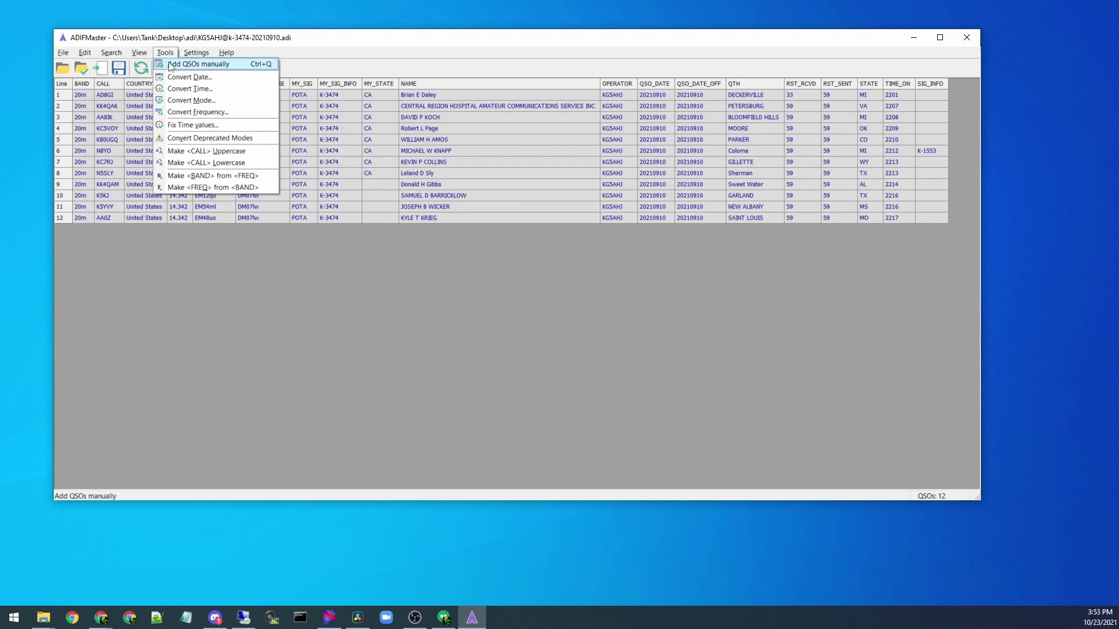
{"action": "left_click", "coordinate": [170, 65]}
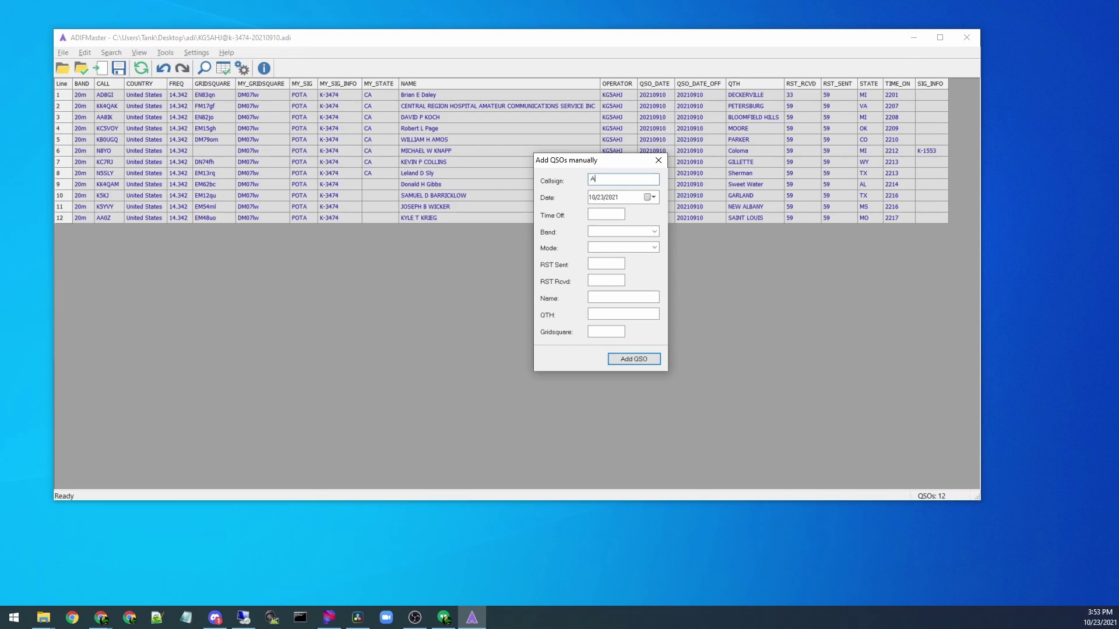
{"action": "type", "text": "ASDF3ADF"}
{"action": "left_click", "coordinate": [606, 215]}
{"action": "left_click", "coordinate": [624, 232]}
{"action": "left_click", "coordinate": [655, 232]}
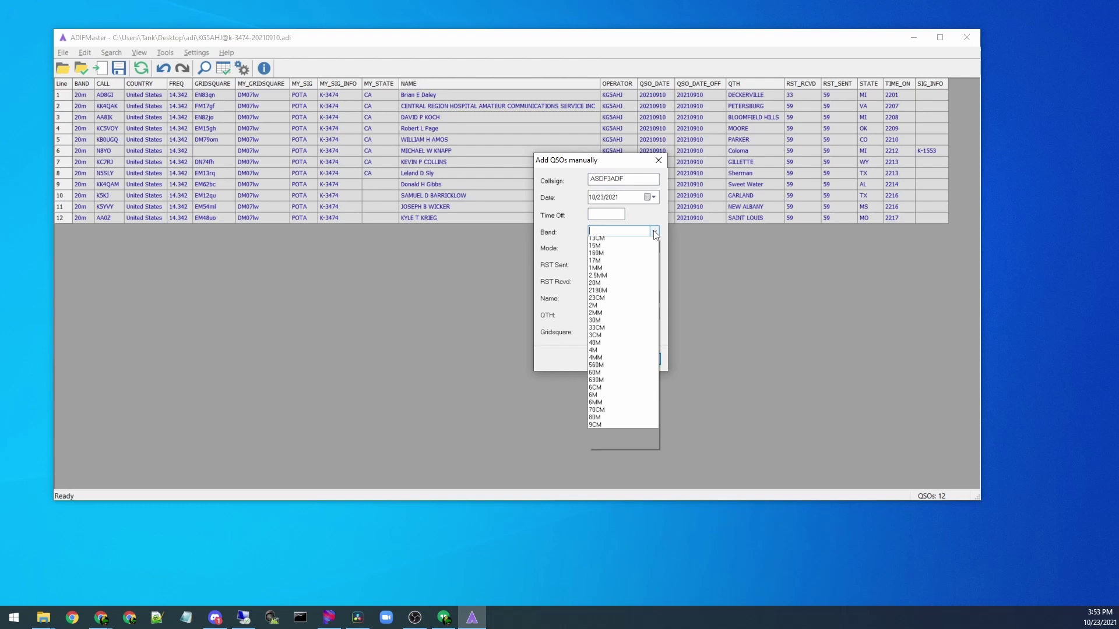
{"action": "left_click", "coordinate": [622, 245]}
- Set the mode of the manual QSO entry to SSB
{"action": "left_click", "coordinate": [632, 245]}
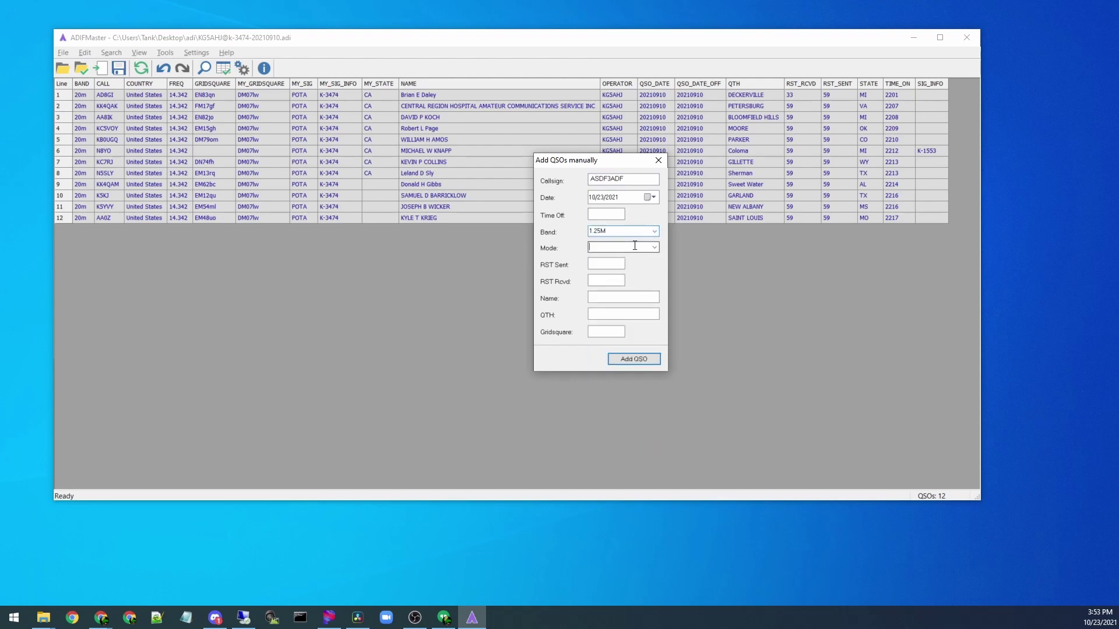
{"action": "left_click", "coordinate": [653, 249]}
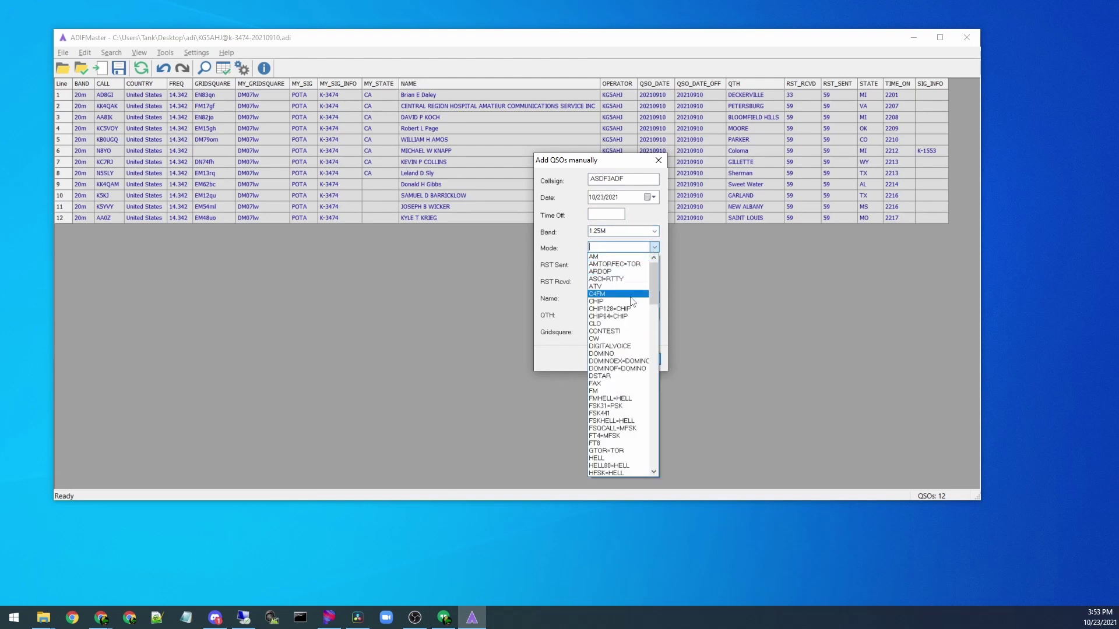
{"action": "type", "text": "s"}
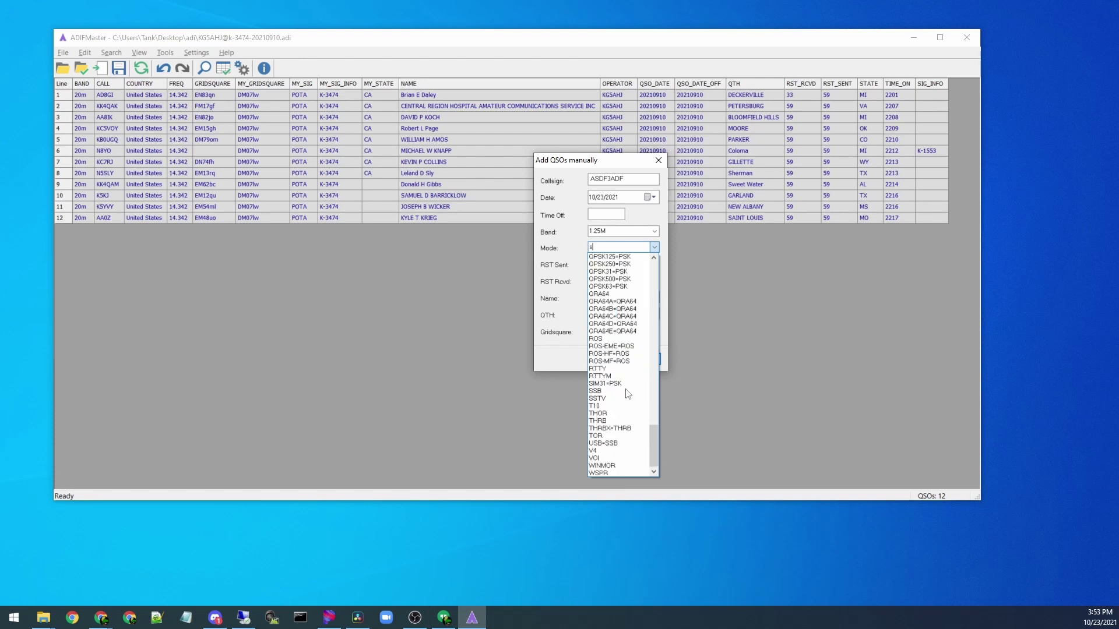
{"action": "left_click", "coordinate": [621, 391]}
{"action": "key", "text": "ctrl+c"}
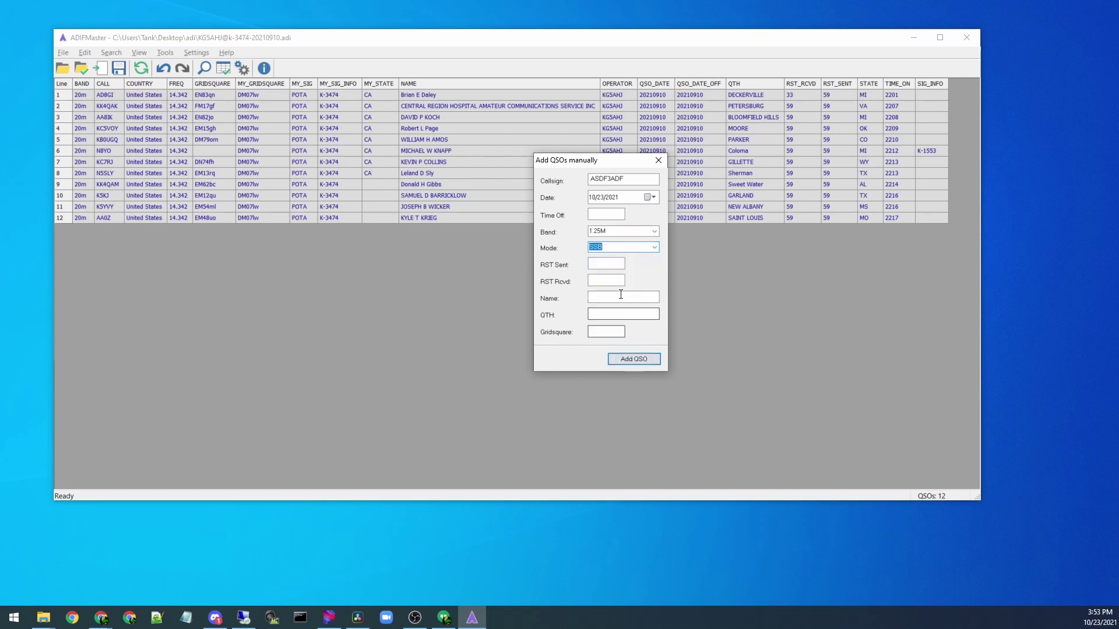
- Set RST sent and received to 59 and time off to 0235, and add the QSO to the log
{"action": "left_click", "coordinate": [612, 262]}
{"action": "type", "text": "5959"}
{"action": "left_click", "coordinate": [629, 365]}
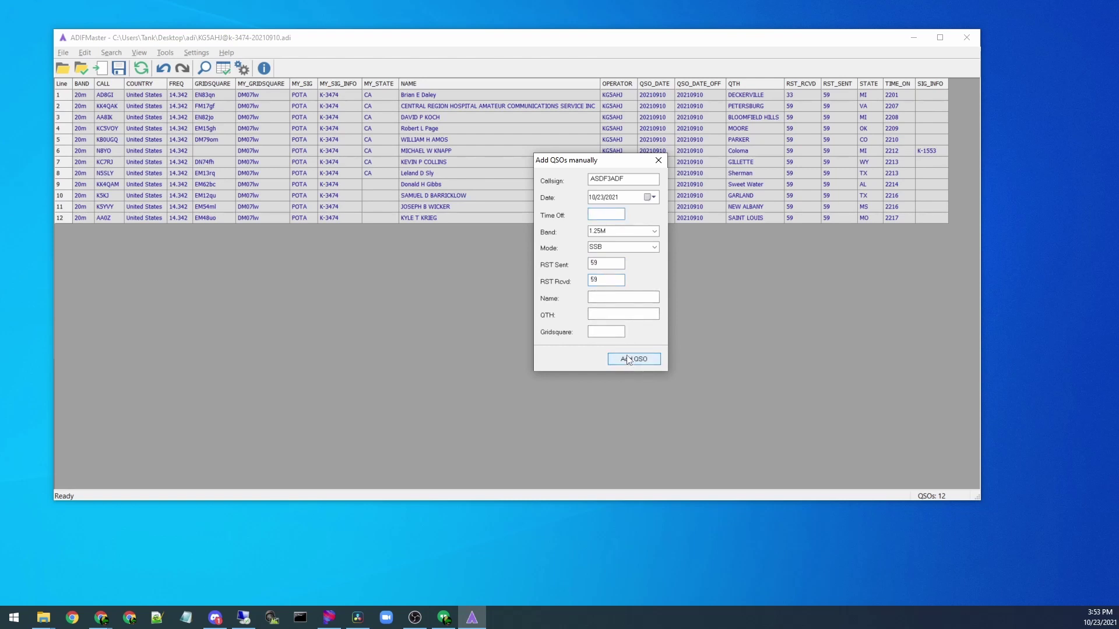
{"action": "type", "text": "02354"}
{"action": "left_click", "coordinate": [647, 359]}
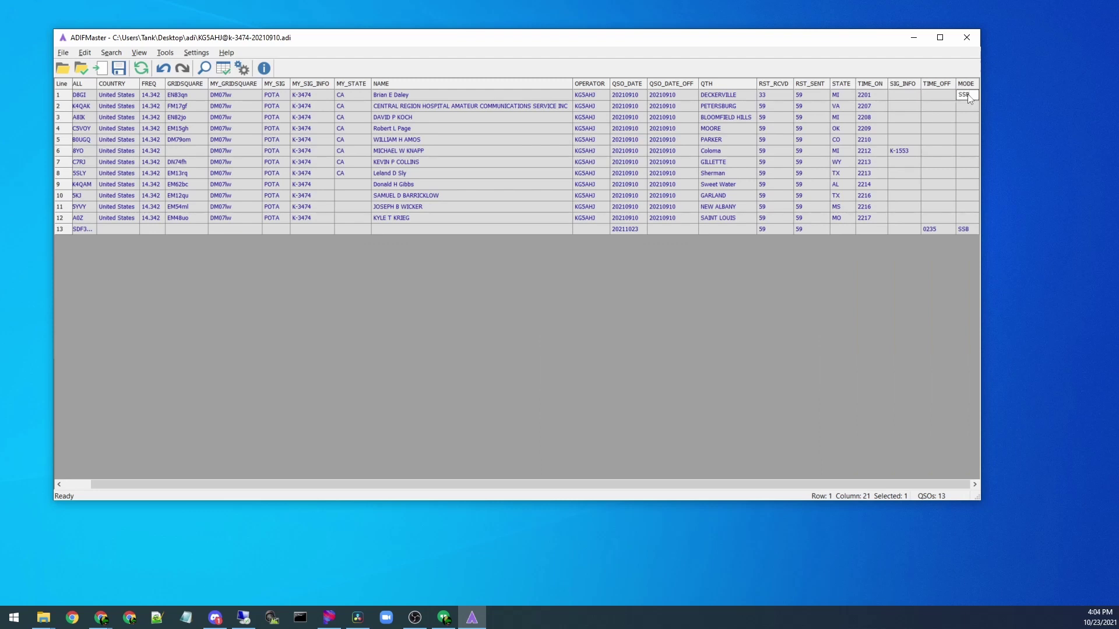
- Fill the MODE field of the contacts below line 1 with SSB, row by row
{"action": "key", "text": "Down"}
{"action": "key", "text": "ctrl+v"}
{"action": "key", "text": "Down"}
{"action": "key", "text": "ctrl+v"}
{"action": "key", "text": "Down"}
{"action": "key", "text": "ctrl+v"}
{"action": "key", "text": "Down"}
{"action": "key", "text": "ctrl+v"}
{"action": "key", "text": "Down"}
{"action": "key", "text": "ctrl+v"}
{"action": "key", "text": "Down"}
{"action": "key", "text": "ctrl+v"}
{"action": "key", "text": "Down"}
{"action": "key", "text": "ctrl+v"}
{"action": "key", "text": "Down"}
{"action": "key", "text": "ctrl+v"}
{"action": "key", "text": "Down"}
{"action": "key", "text": "ctrl+v"}
{"action": "key", "text": "Down"}
{"action": "key", "text": "ctrl+v"}
{"action": "key", "text": "Down"}
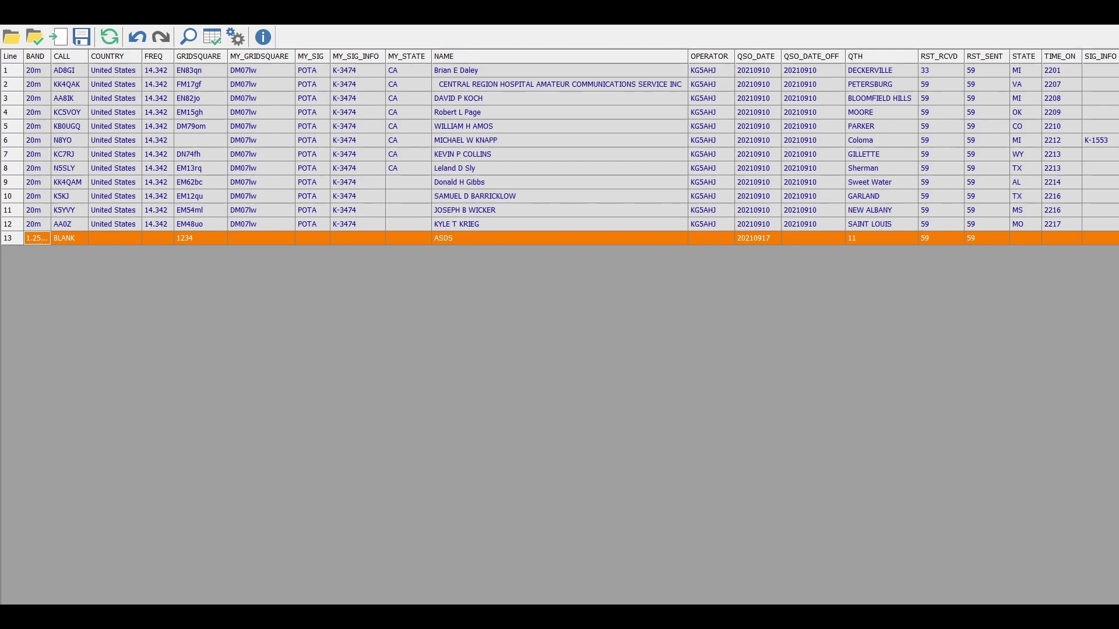
- Clear all values of the placeholder contact on line 13
{"action": "key", "text": "Escape"}
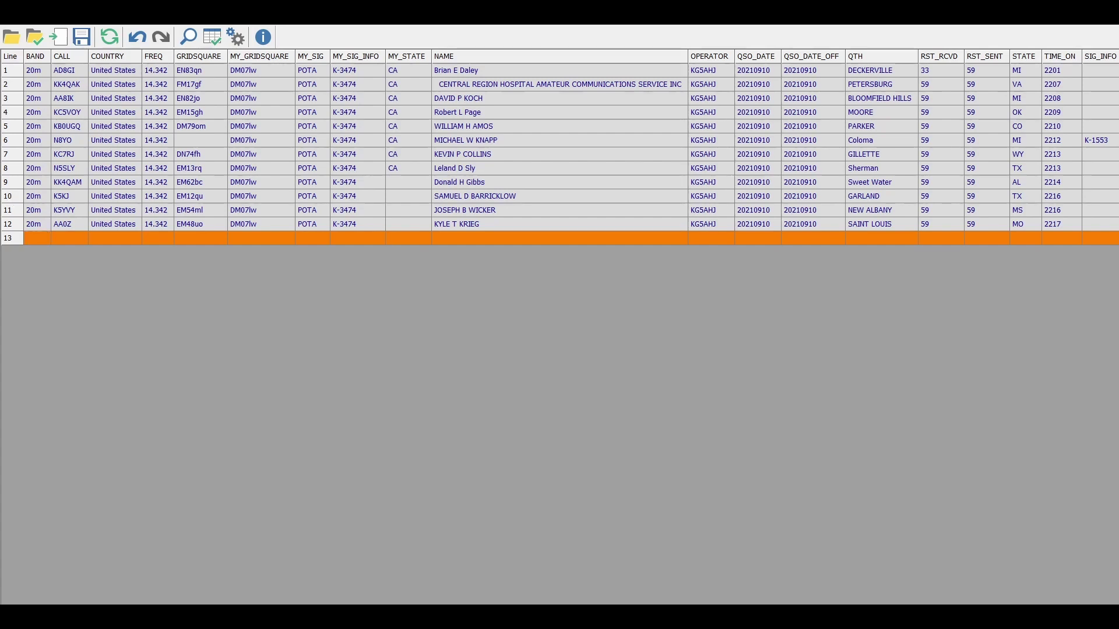
{"action": "left_click", "coordinate": [453, 199]}
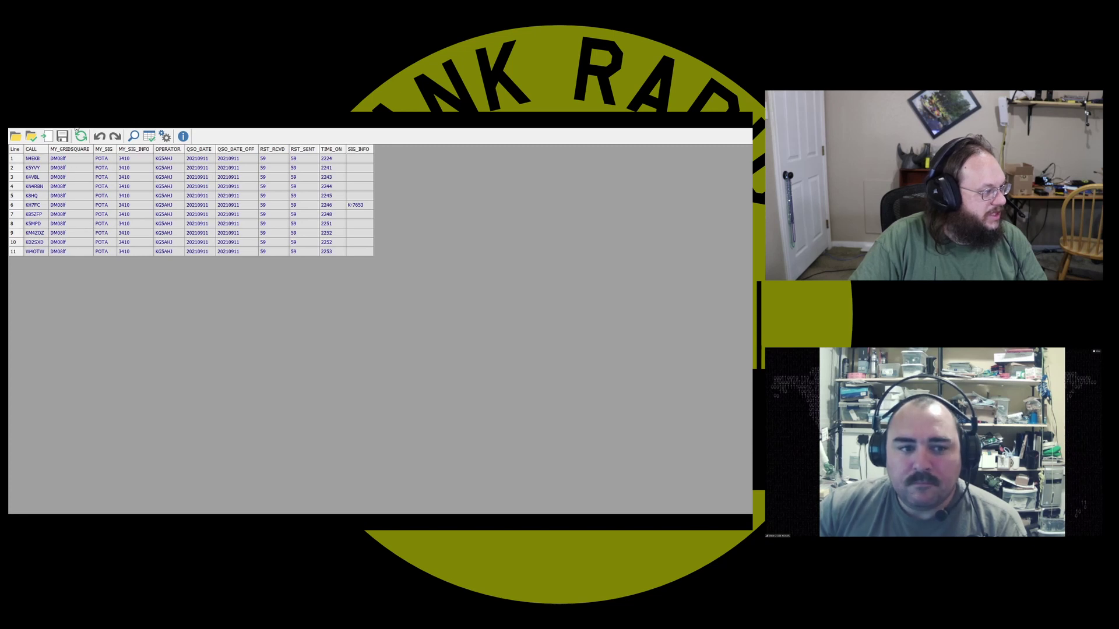
- Enter 20 as the BAND value on lines 1 through 12 of the park 3410 log
{"action": "left_click", "coordinate": [85, 137]}
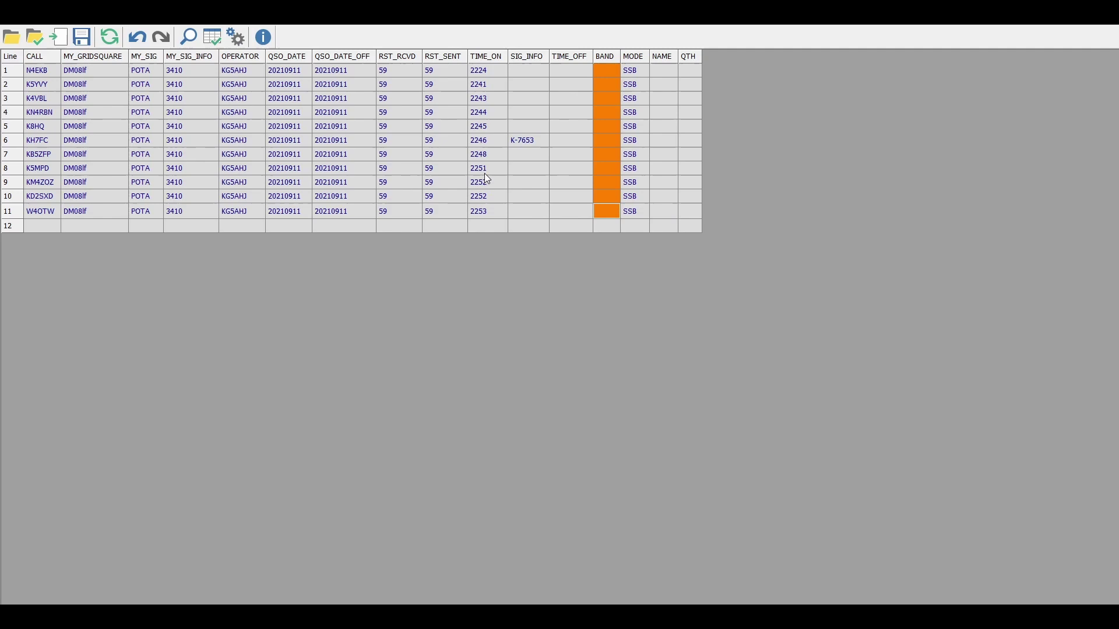
{"action": "type", "text": "20"}
{"action": "key", "text": "Return"}
{"action": "type", "text": "20"}
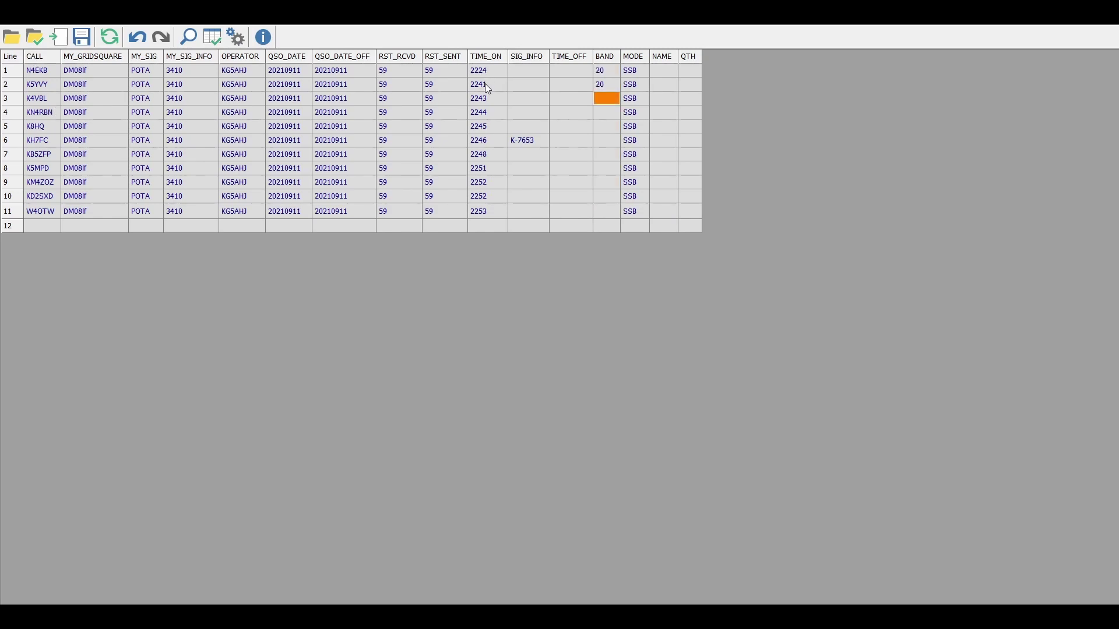
{"action": "key", "text": "Return"}
{"action": "type", "text": "20"}
{"action": "key", "text": "Return"}
{"action": "type", "text": "20 20 20 20 20 20 20 "}
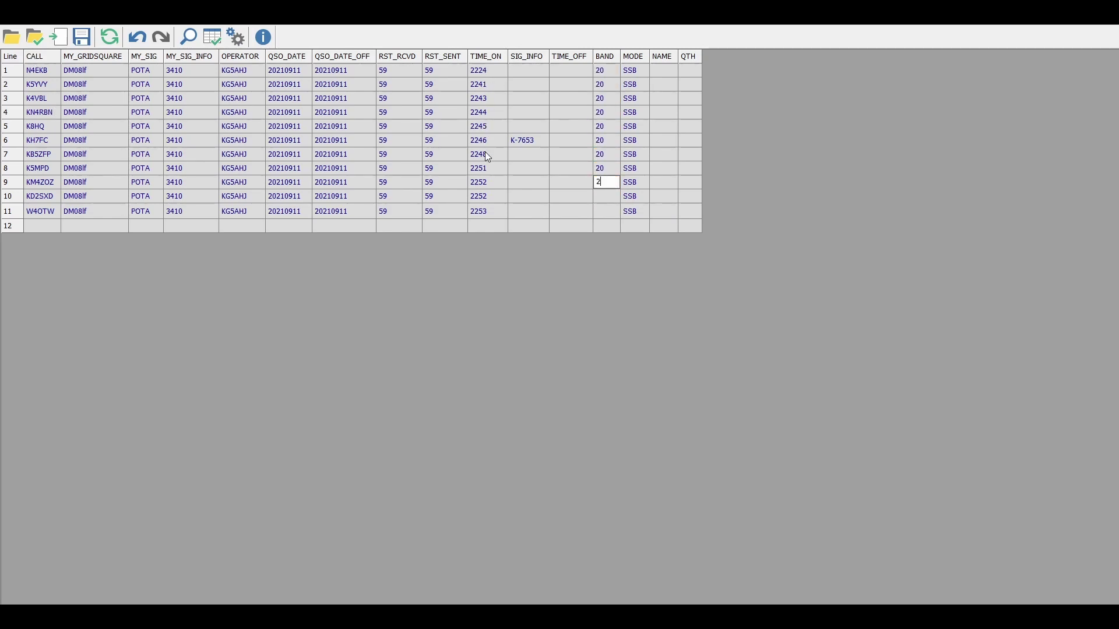
{"action": "type", "text": "20 20"}
- Change the BAND value of the contacts on lines 1 through 11 to 20m
{"action": "key", "text": "ctrl+Up"}
{"action": "type", "text": "20m 20m 20m"}
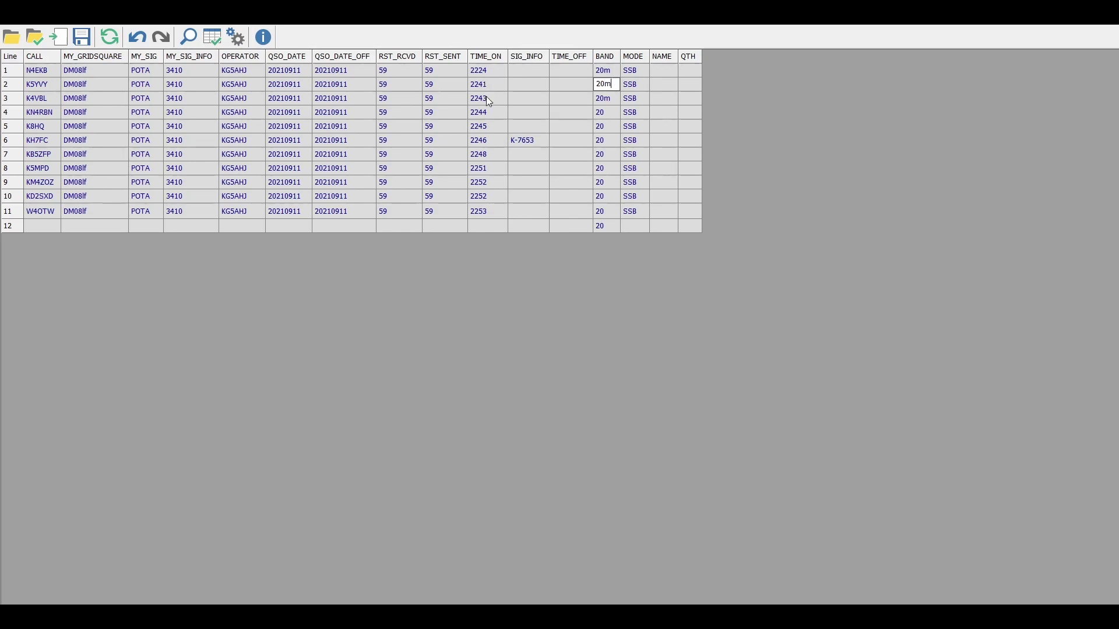
{"action": "key", "text": "Tab"}
{"action": "key", "text": "Return"}
{"action": "type", "text": "20"}
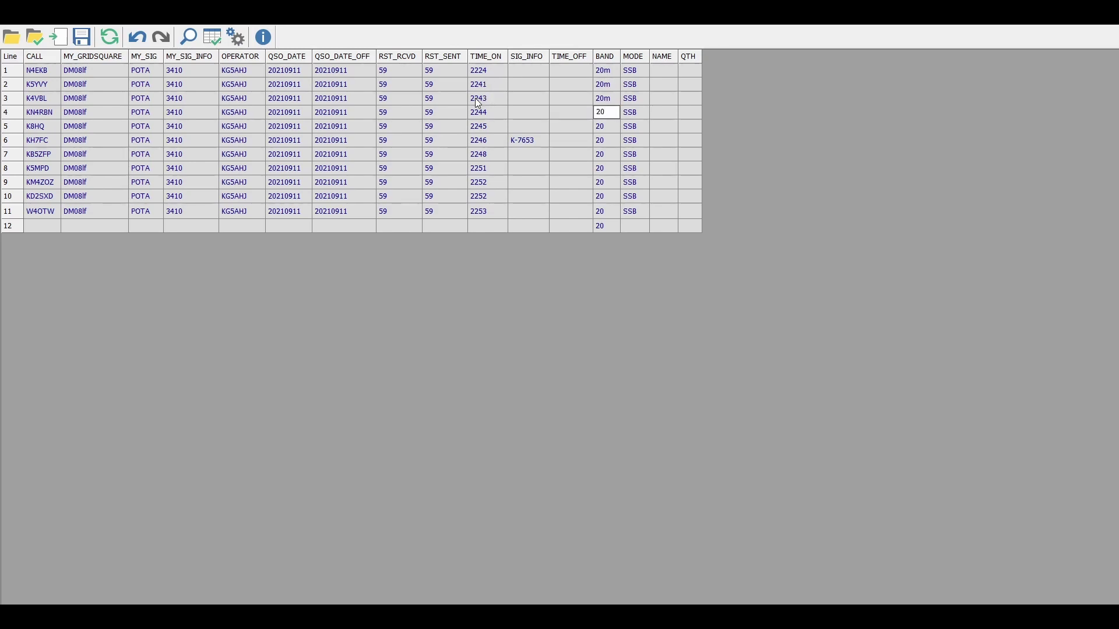
{"action": "type", "text": "m m 20m 20m 20m"}
{"action": "key", "text": "Return"}
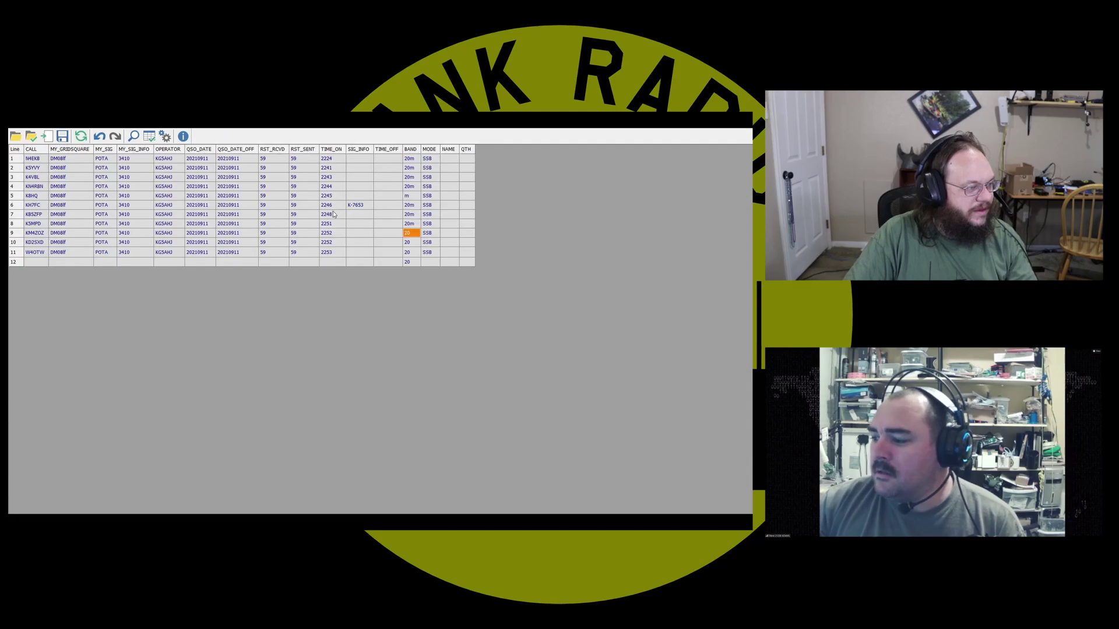
{"action": "type", "text": "20m"}
{"action": "key", "text": "Return"}
{"action": "type", "text": "20m"}
{"action": "key", "text": "Return"}
{"action": "type", "text": "m"}
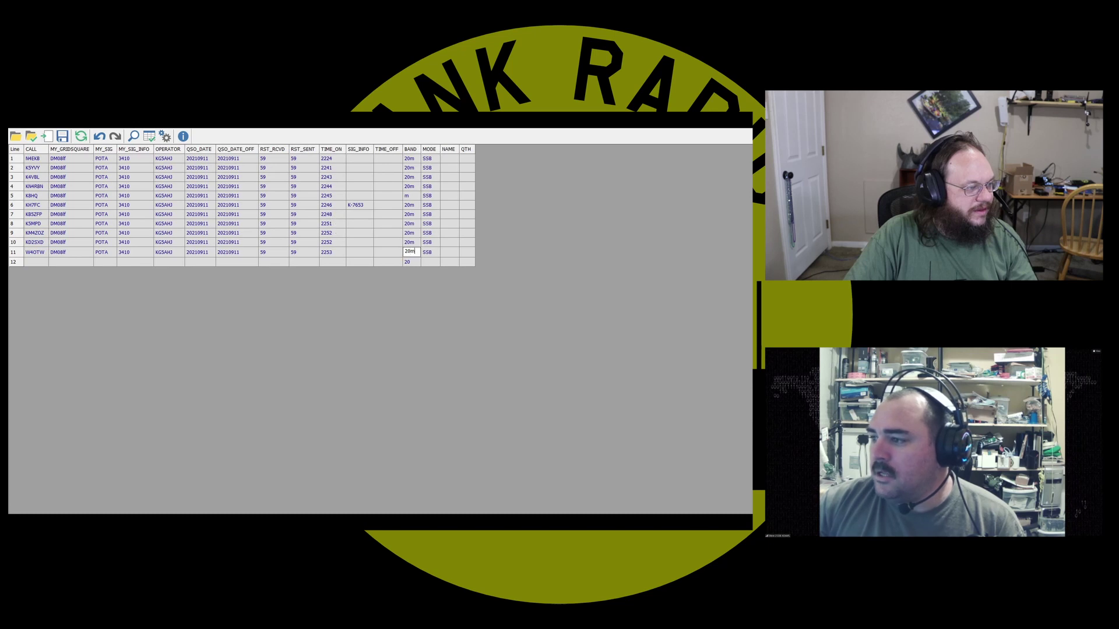
{"action": "key", "text": "Return"}
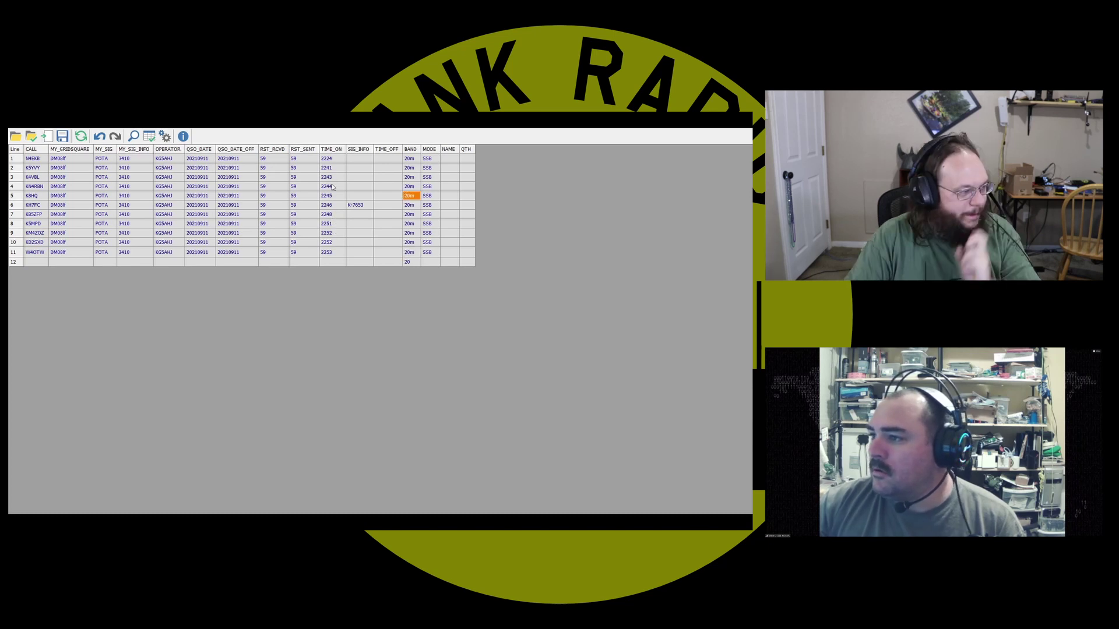
- Clear the leftover BAND value from the otherwise empty line 12
{"action": "left_click", "coordinate": [13, 261]}
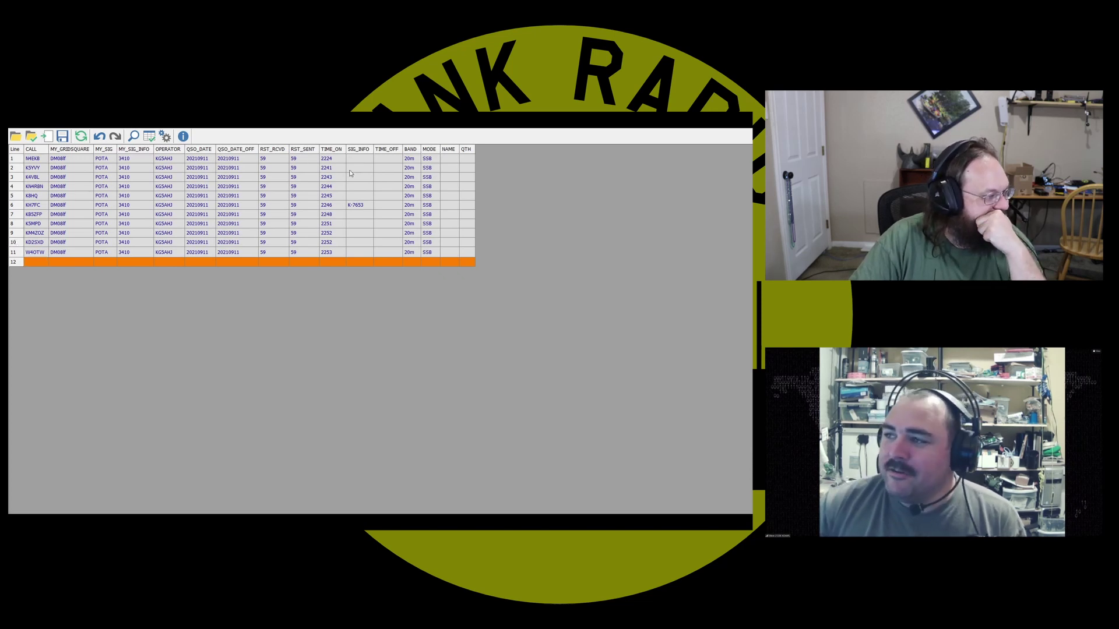
{"action": "left_click_drag", "start_coordinate": [353, 158], "coordinate": [358, 252]}
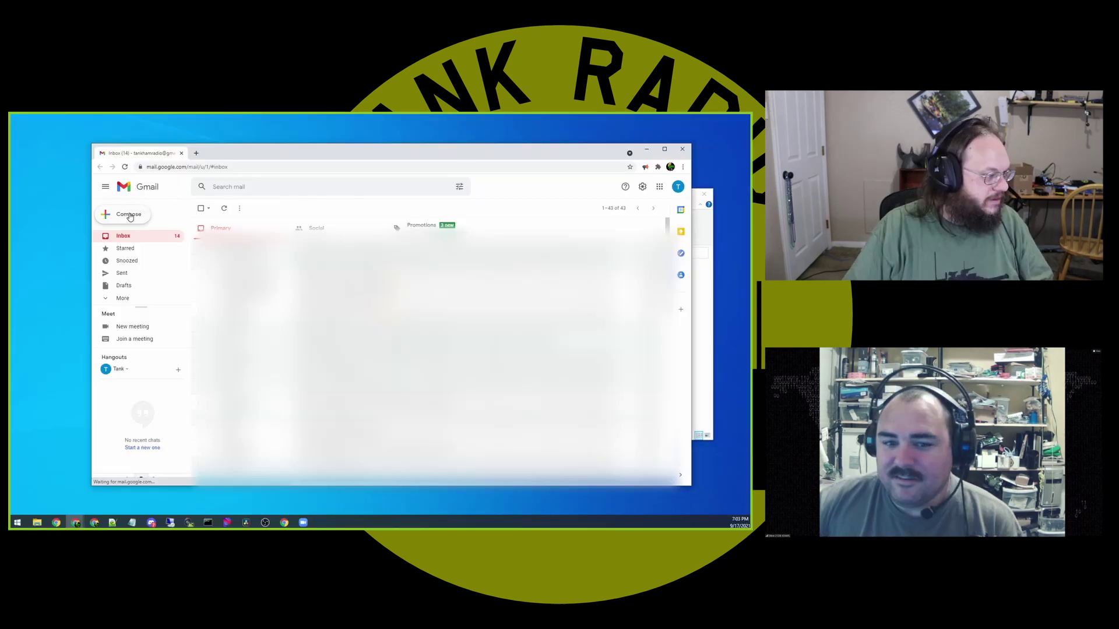
- Compose a new message in Gmail and attach the four renamed KG5AHJ .adi log files from the adi folder
{"action": "left_click", "coordinate": [129, 215]}
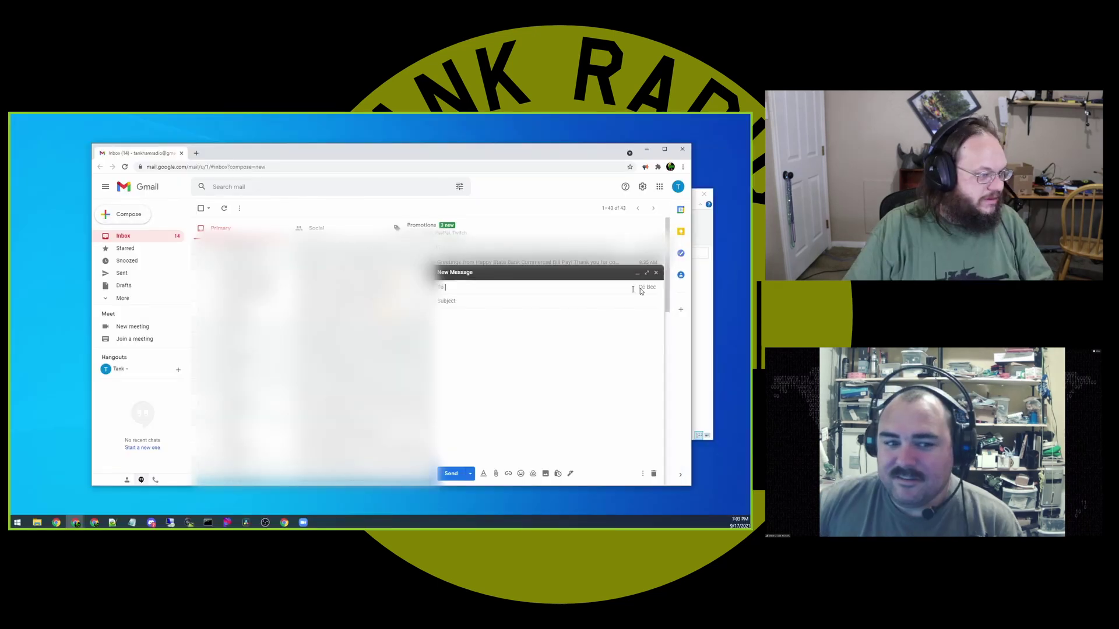
{"action": "left_click", "coordinate": [700, 245]}
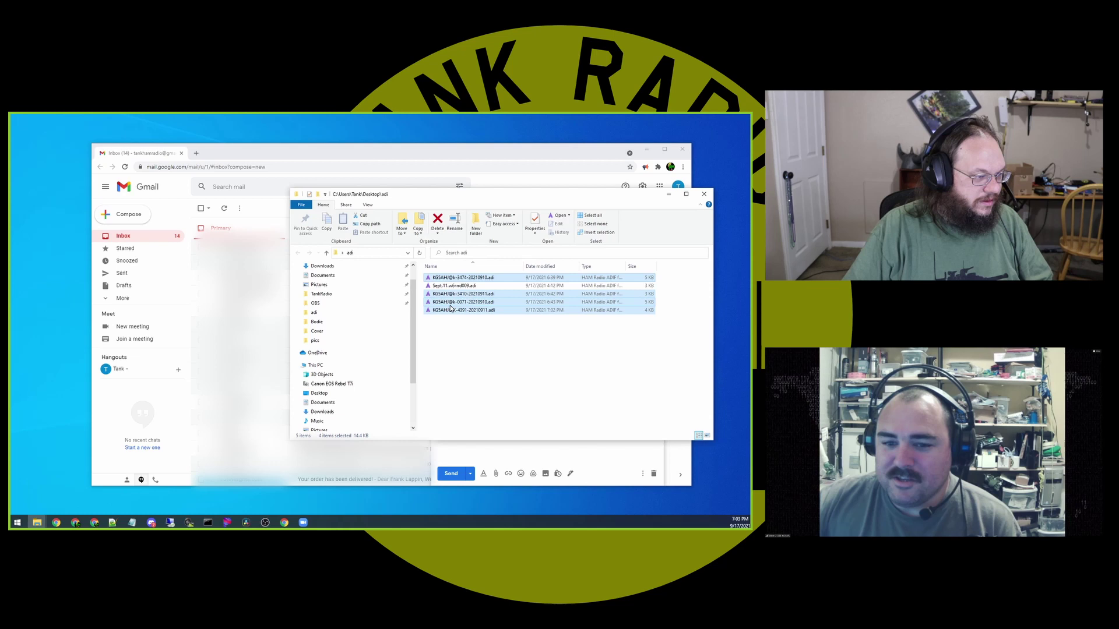
{"action": "left_click_drag", "start_coordinate": [458, 302], "coordinate": [500, 454]}
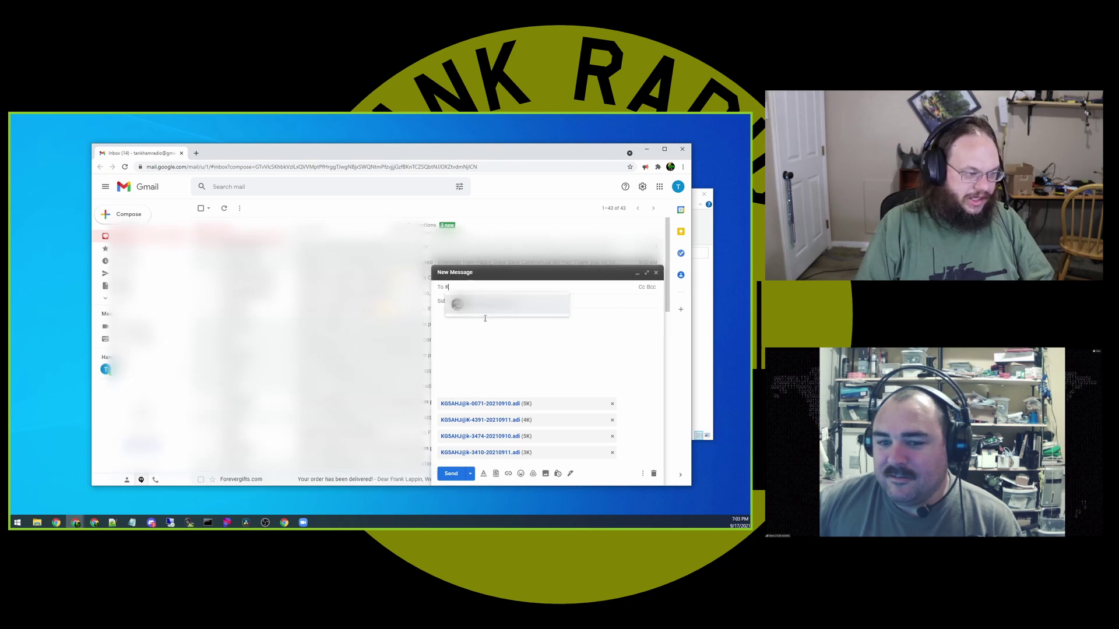
- Fill in the recipient's e-mail address for the new message
{"action": "key", "text": "BackSpace"}
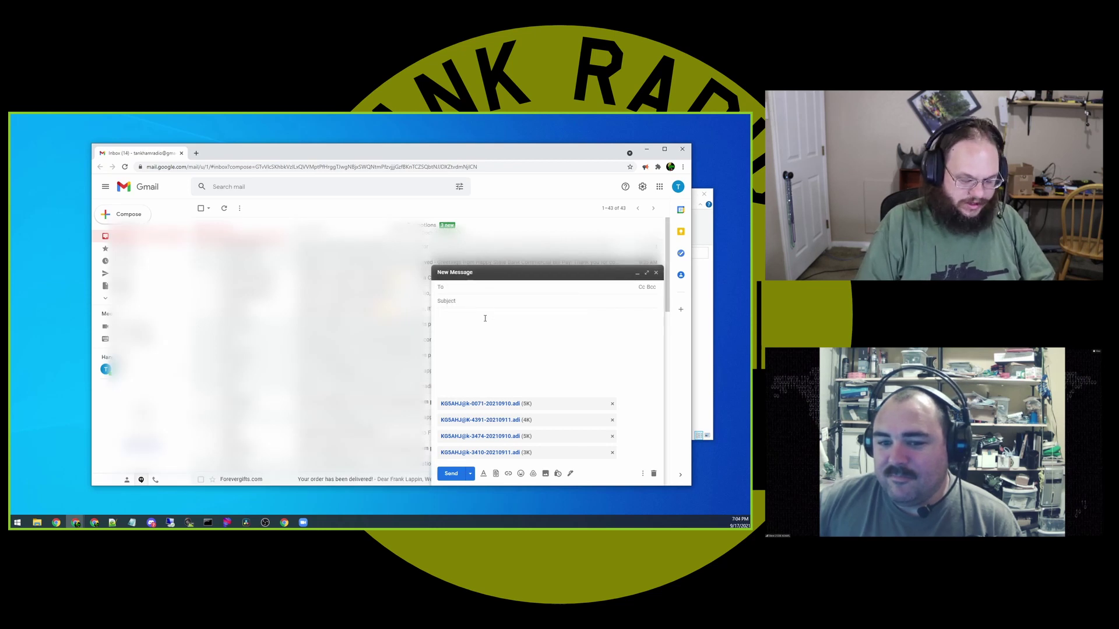
{"action": "type", "text": "K"}
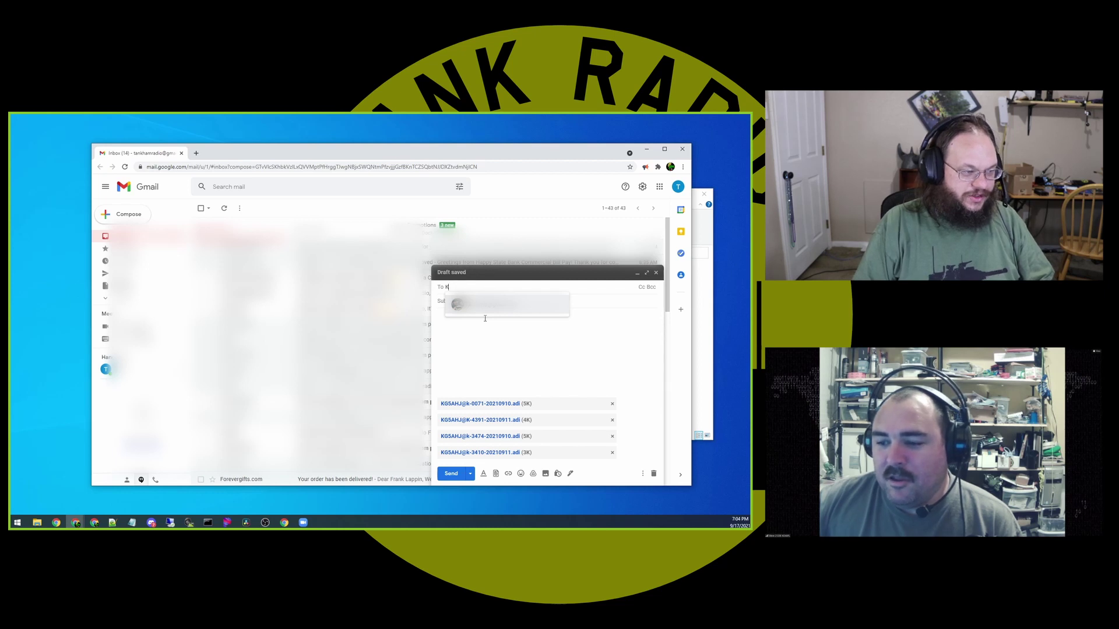